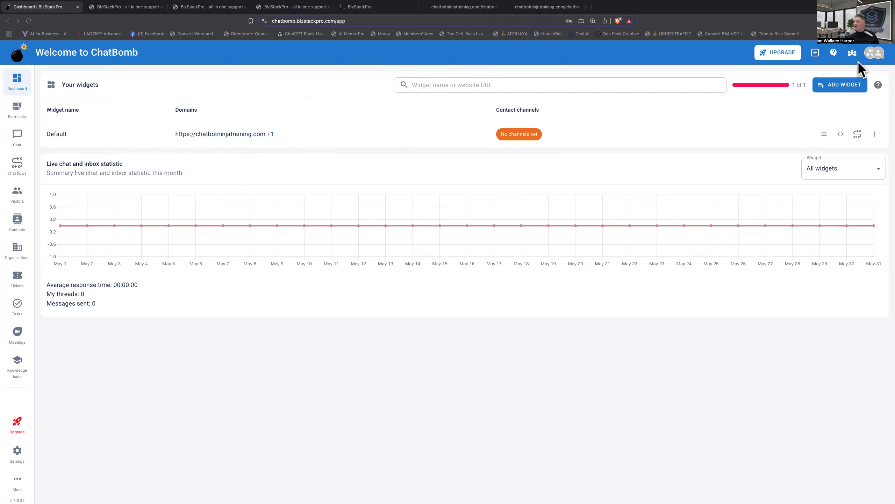
# Review the account menu's status and theme options, view the workspace list, and close it without switching.
pyautogui.click(877, 56)
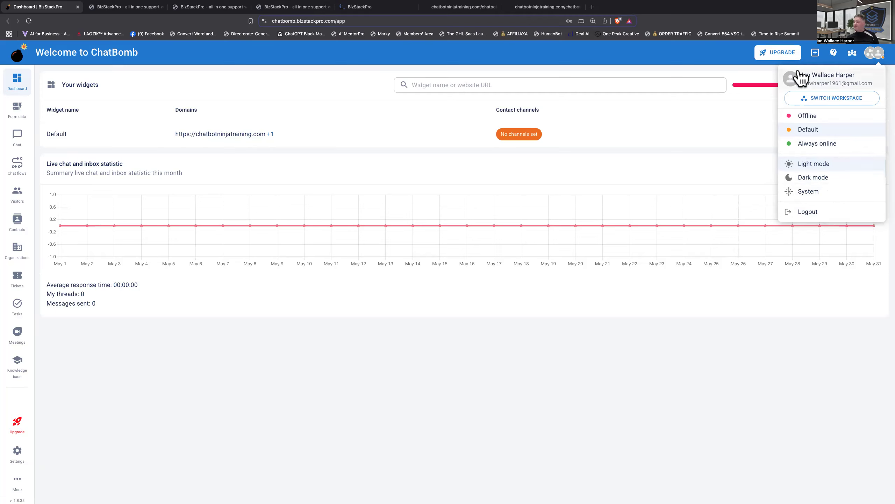
pyautogui.click(872, 57)
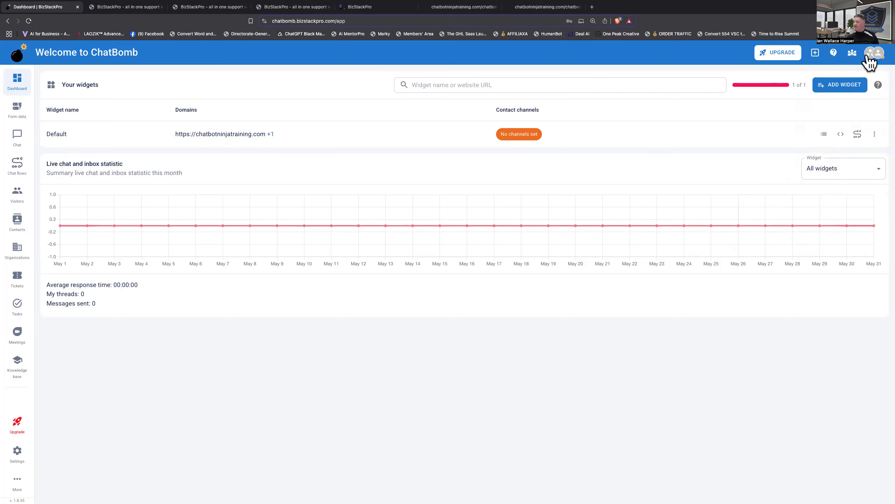
pyautogui.click(868, 53)
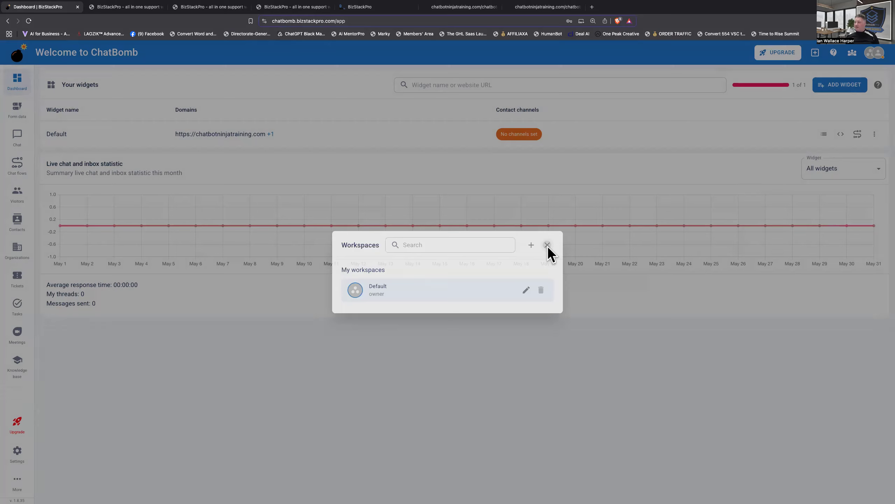
pyautogui.click(547, 245)
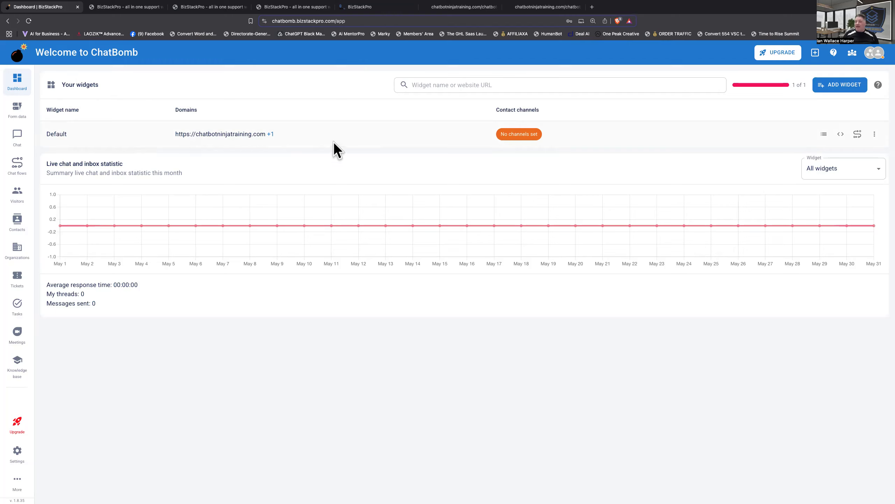
# Review the Default widget's listed domains and its widget settings, leaving them without saving.
pyautogui.moveTo(273, 134)
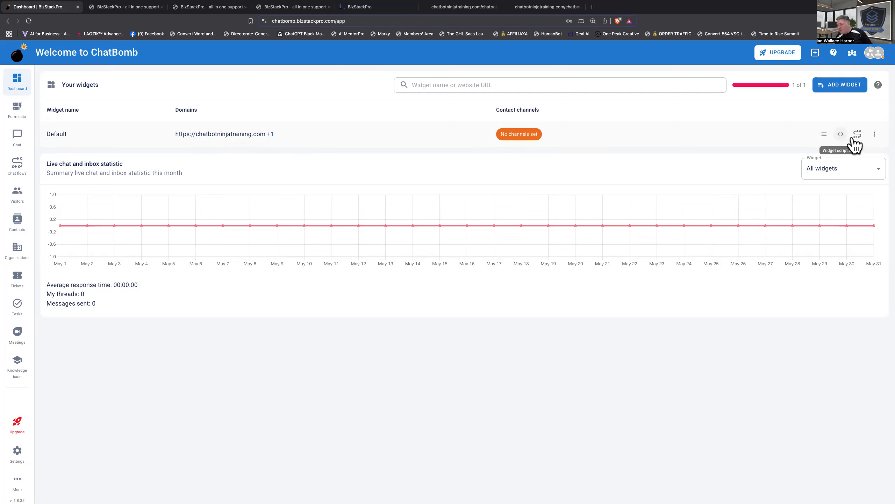
pyautogui.click(875, 136)
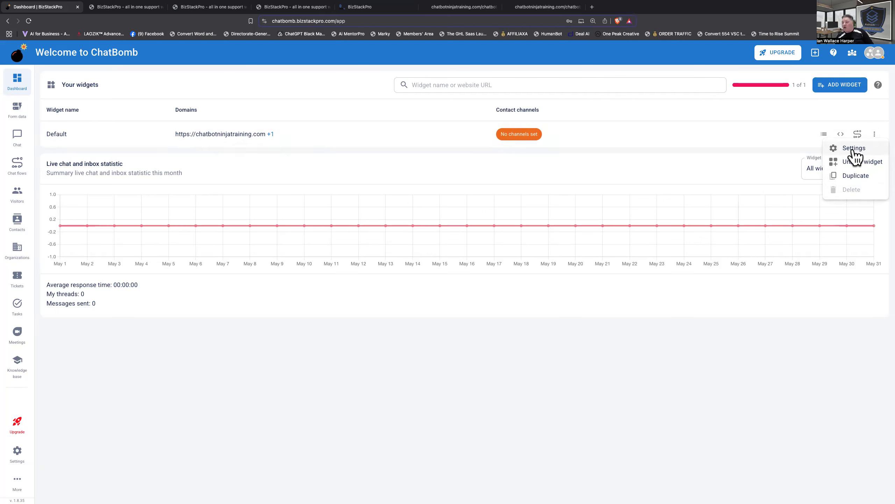
pyautogui.click(854, 150)
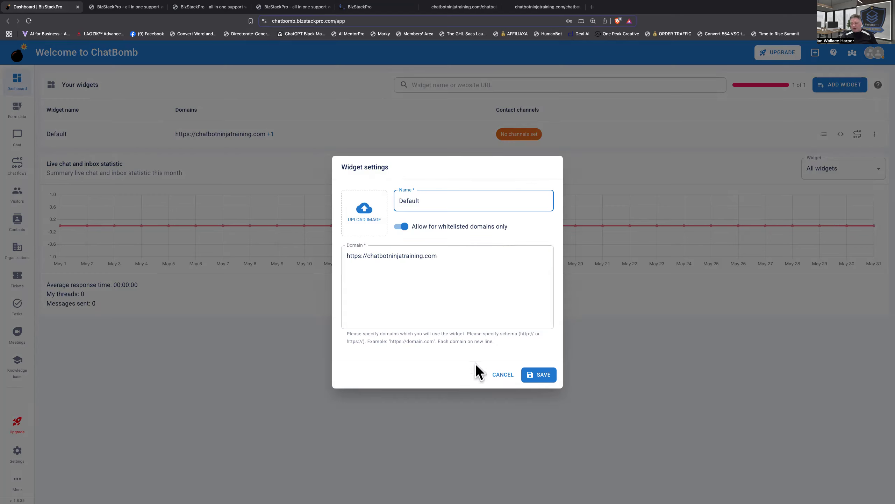
pyautogui.click(503, 375)
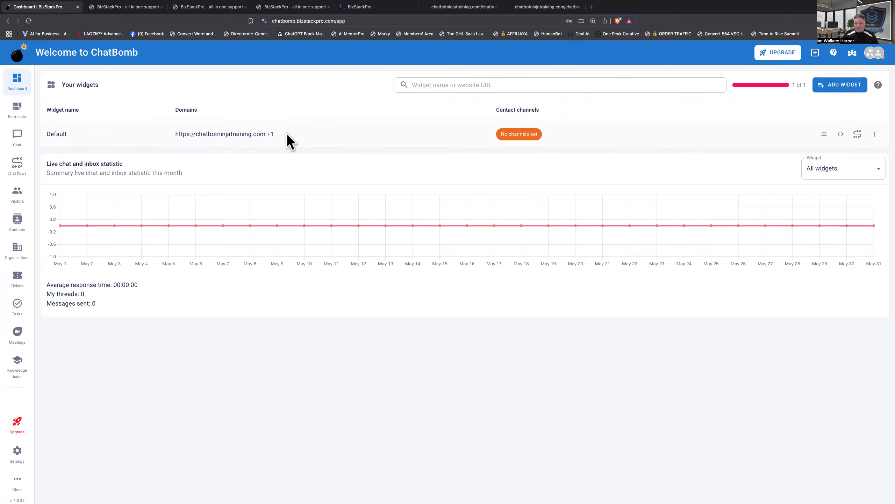
# Look through the workspace's form data, chat, chat flows and online visitors sections.
pyautogui.click(16, 119)
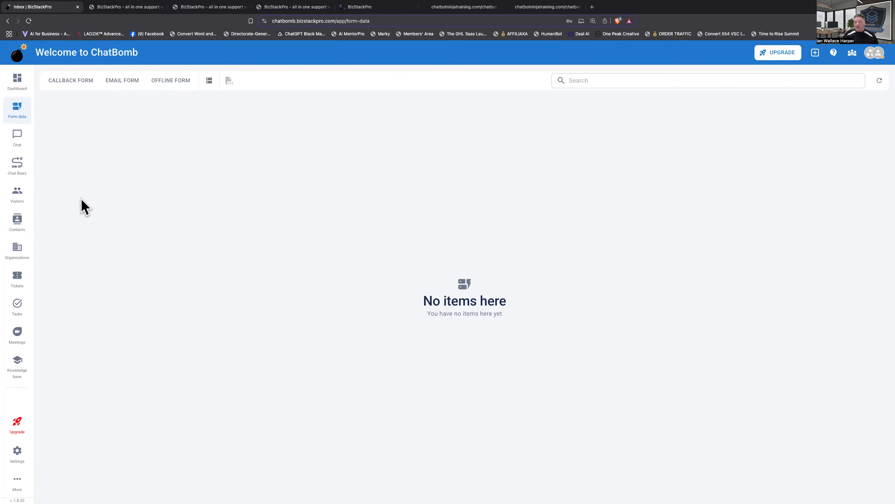
pyautogui.click(14, 141)
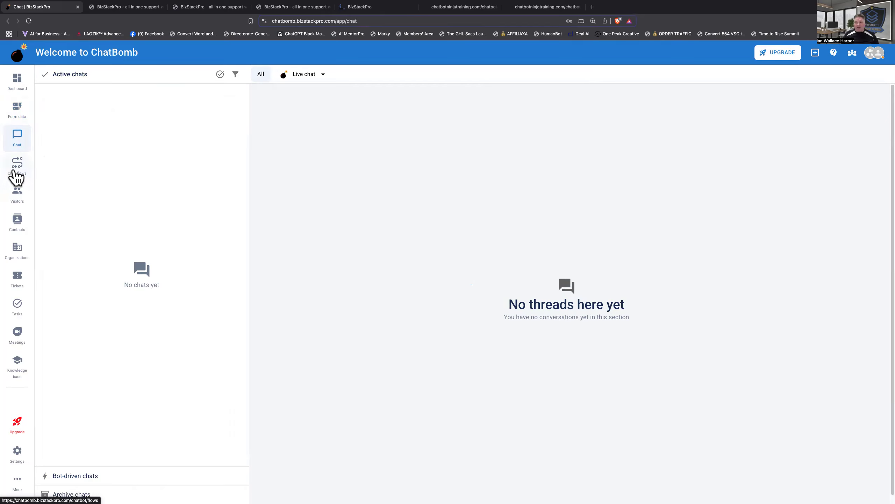
pyautogui.click(14, 172)
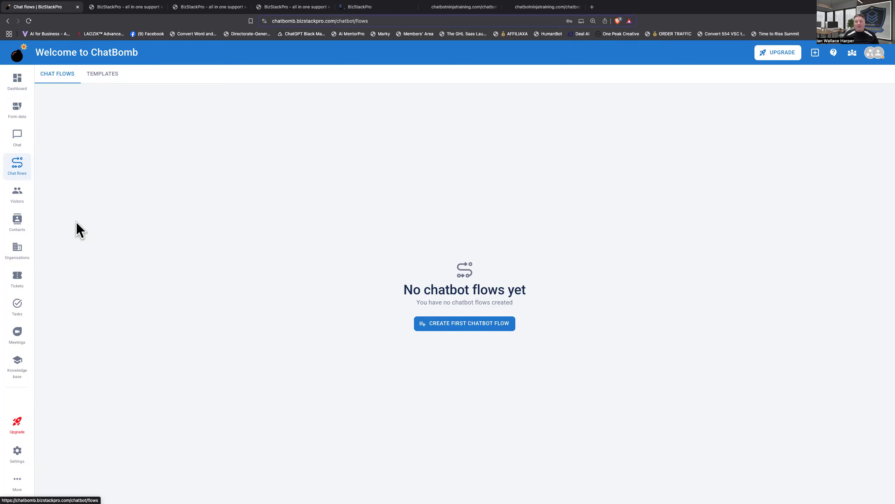
pyautogui.click(16, 201)
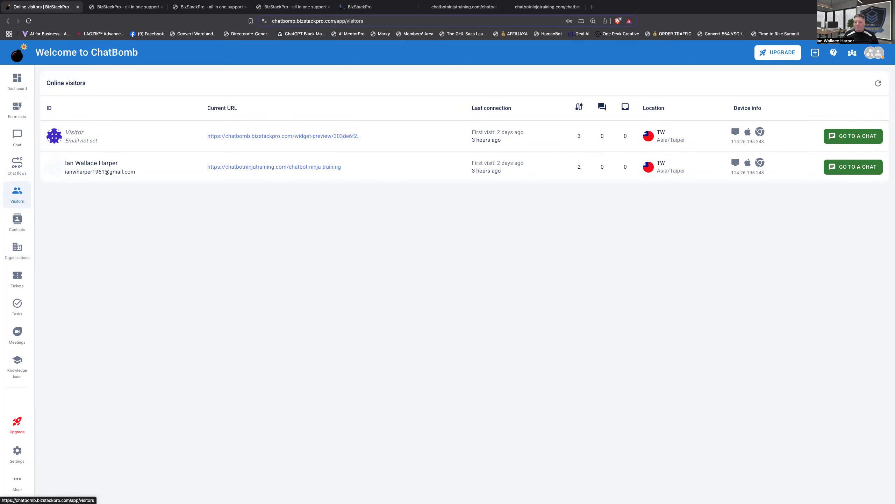
# Look through the contacts, organizations, tickets, tasks and meetings sections of the workspace.
pyautogui.click(14, 225)
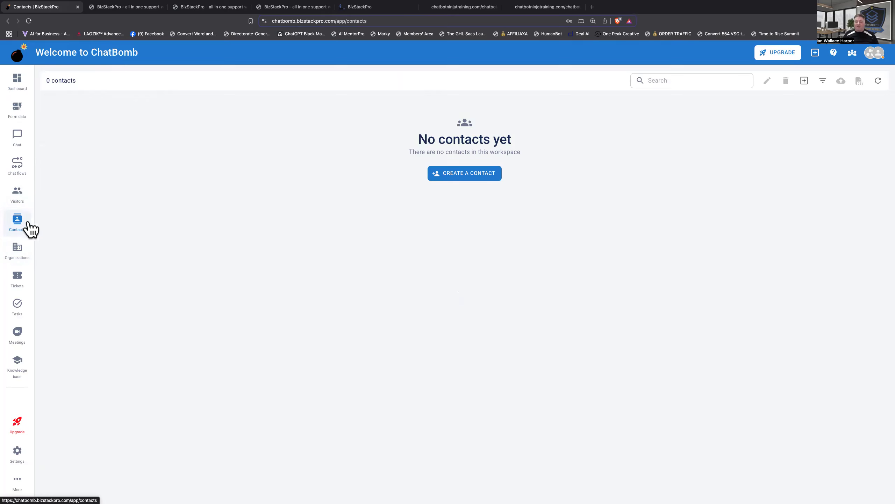
pyautogui.click(19, 256)
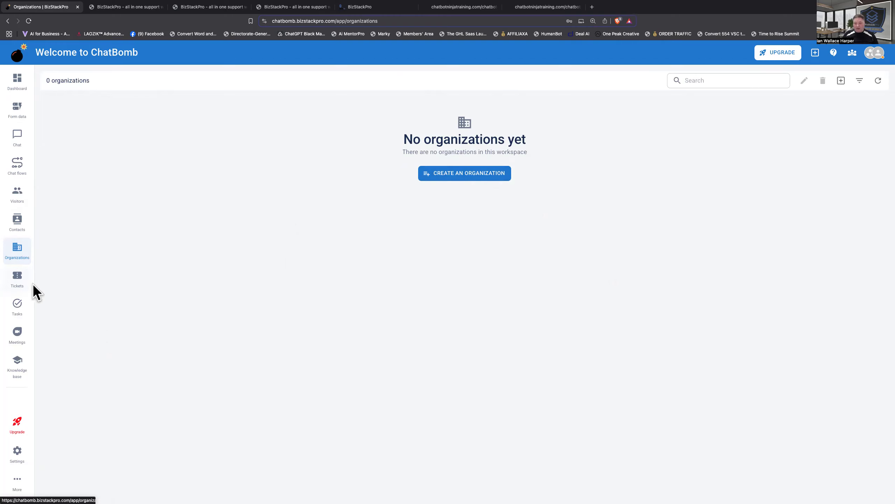
pyautogui.click(16, 280)
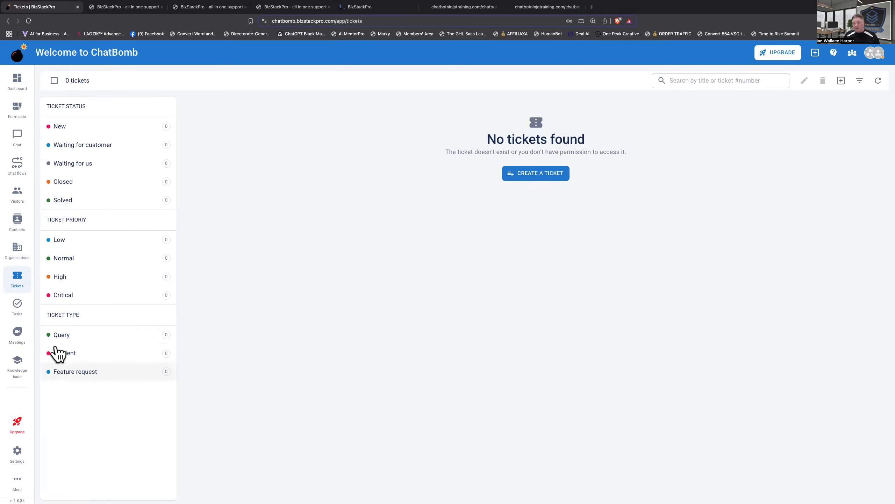
pyautogui.click(14, 307)
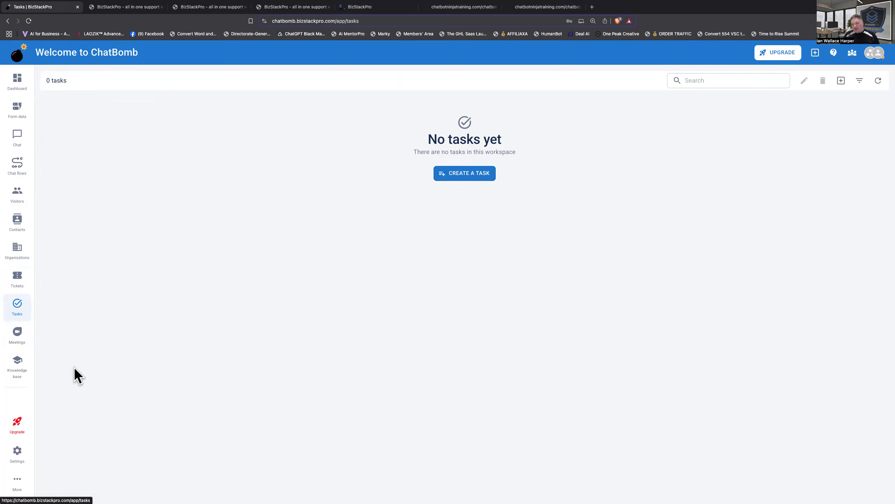
pyautogui.click(15, 344)
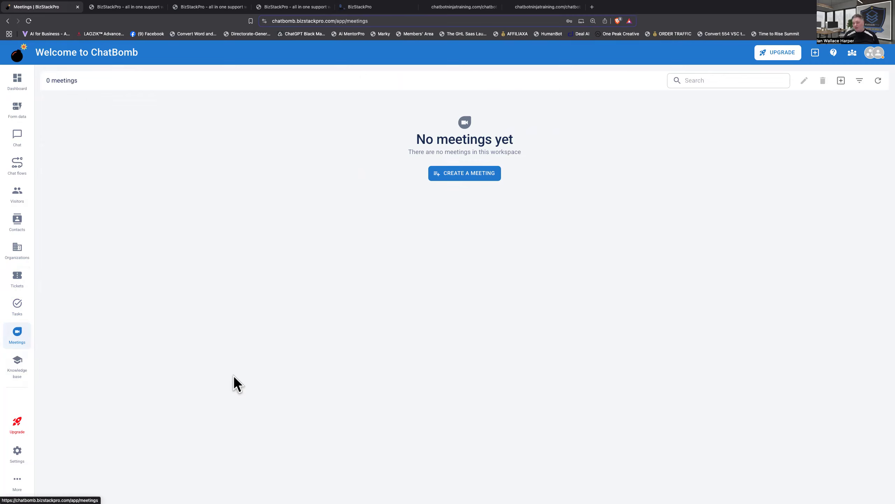
# Read through the knowledge base article "Page One Title goes here" down to the typography section and return to its beginning.
pyautogui.click(15, 381)
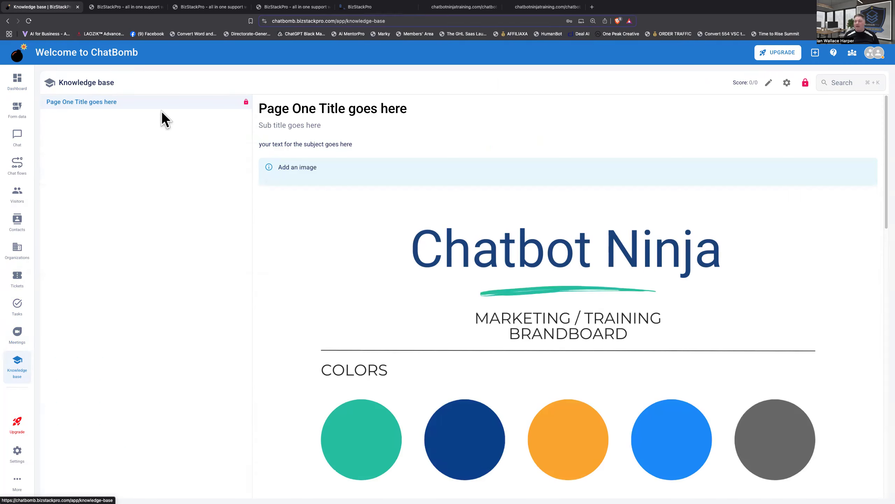
pyautogui.scroll(-5, 592, 311)
pyautogui.scroll(-15, 594, 319)
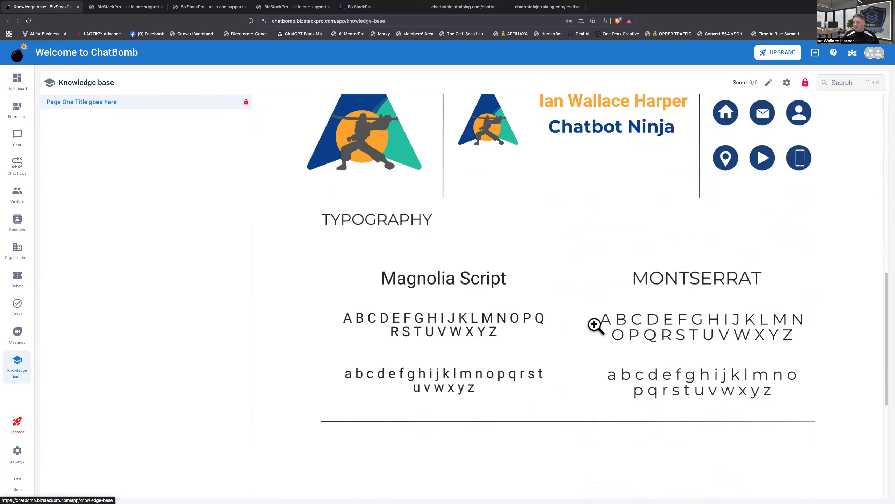
pyautogui.scroll(20, 594, 322)
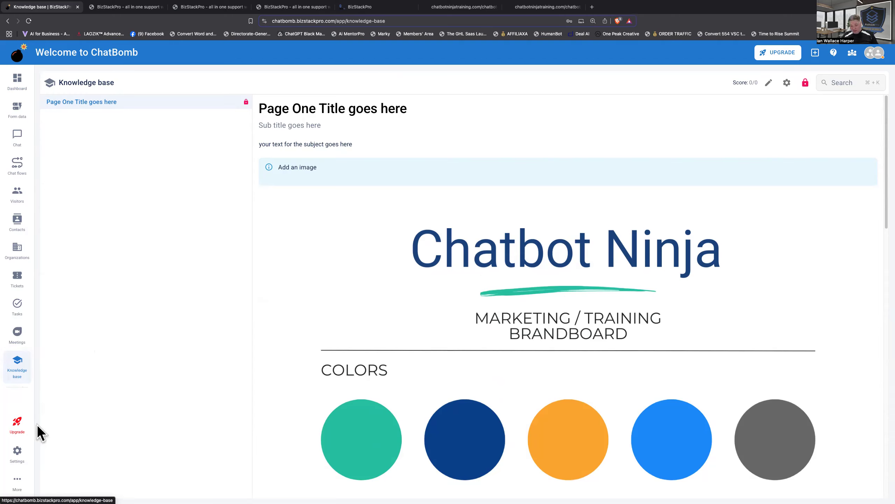
# Review the workspace settings for third-party integrations, AI assistants and forms.
pyautogui.click(17, 455)
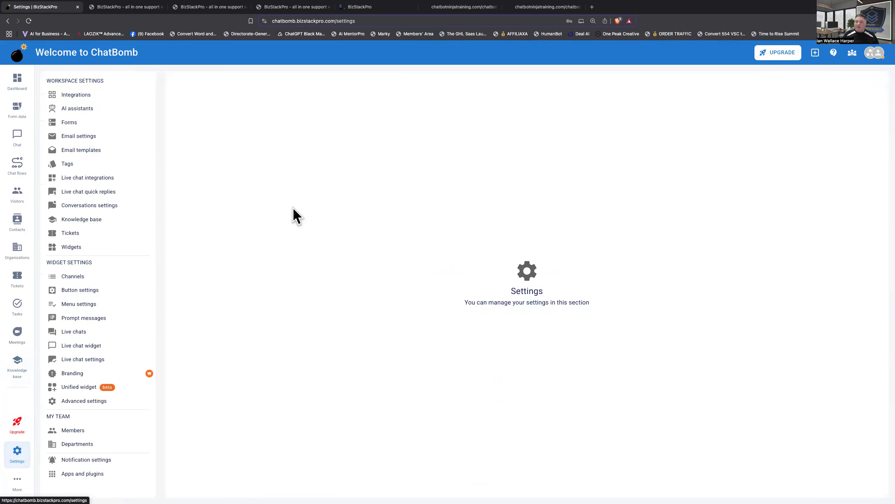
pyautogui.click(77, 95)
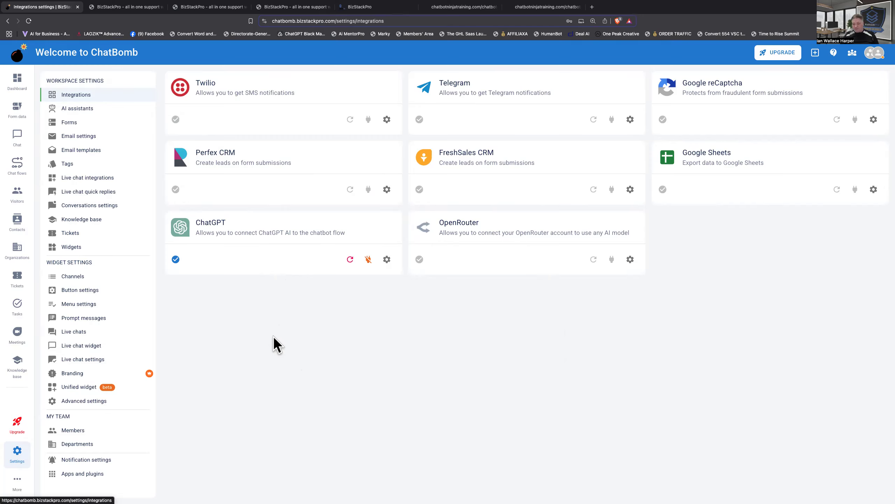
pyautogui.click(82, 109)
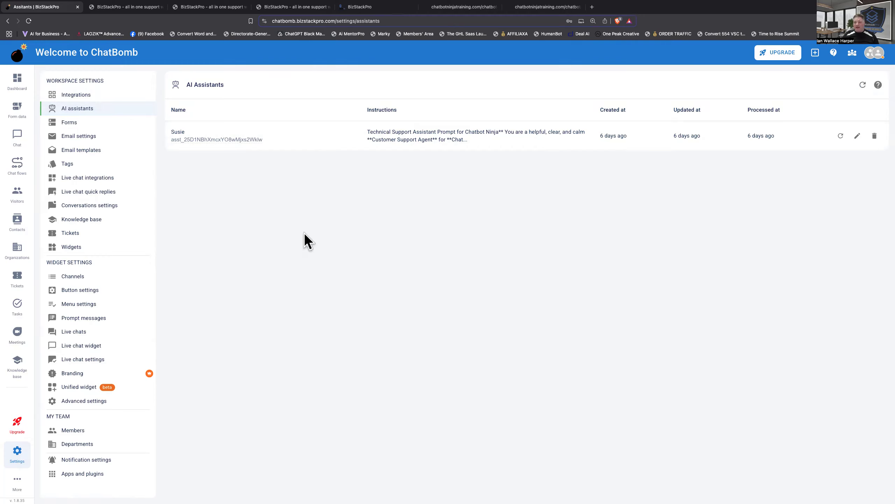
pyautogui.click(76, 124)
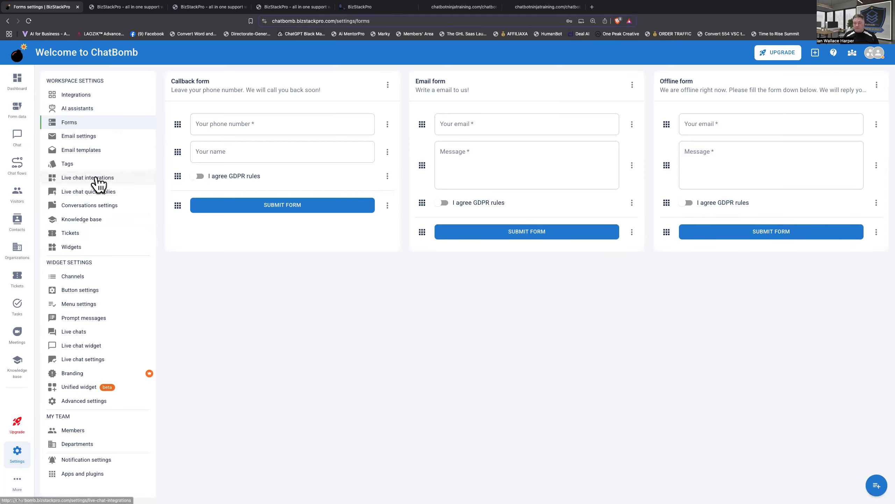
# Review the email settings, the ticket and custom email templates, and the tags settings.
pyautogui.click(78, 137)
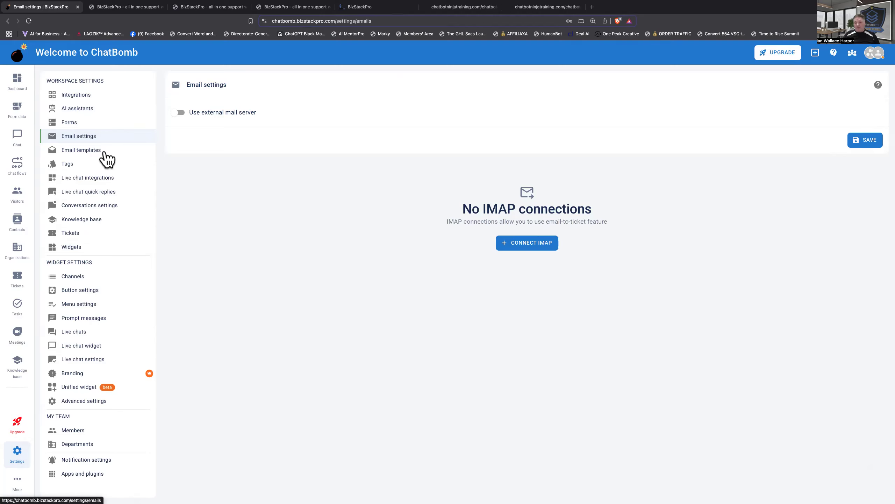
pyautogui.click(85, 152)
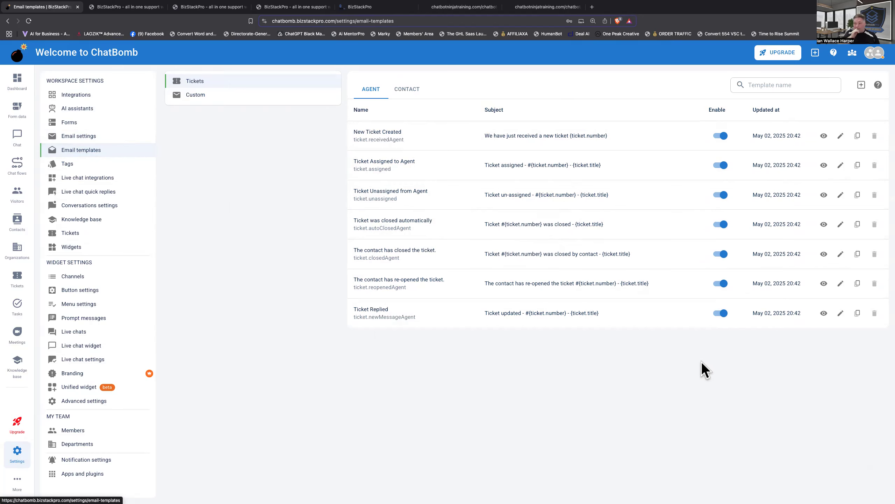
pyautogui.click(200, 97)
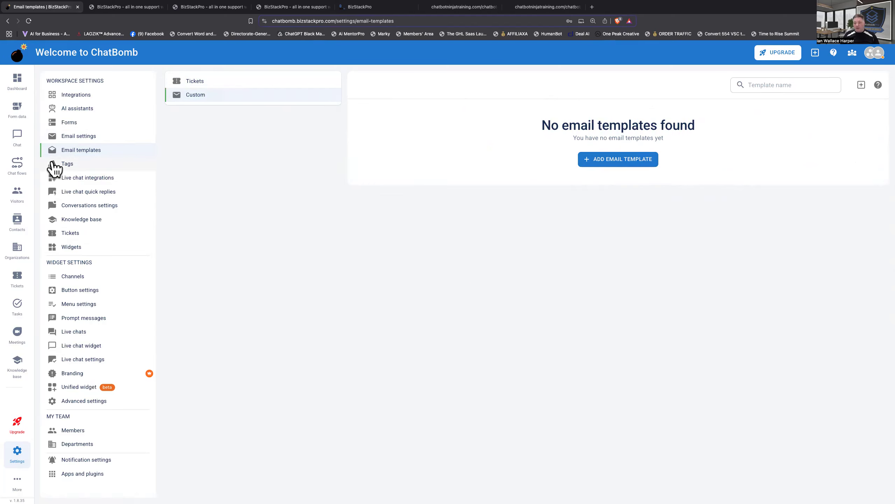
pyautogui.click(67, 163)
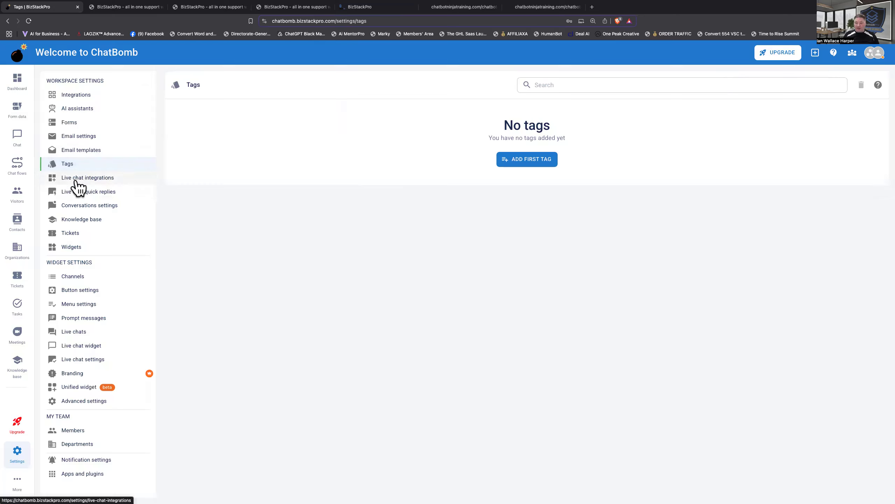
# View the channels available for a new live chat integration and dismiss the list without adding one.
pyautogui.click(77, 183)
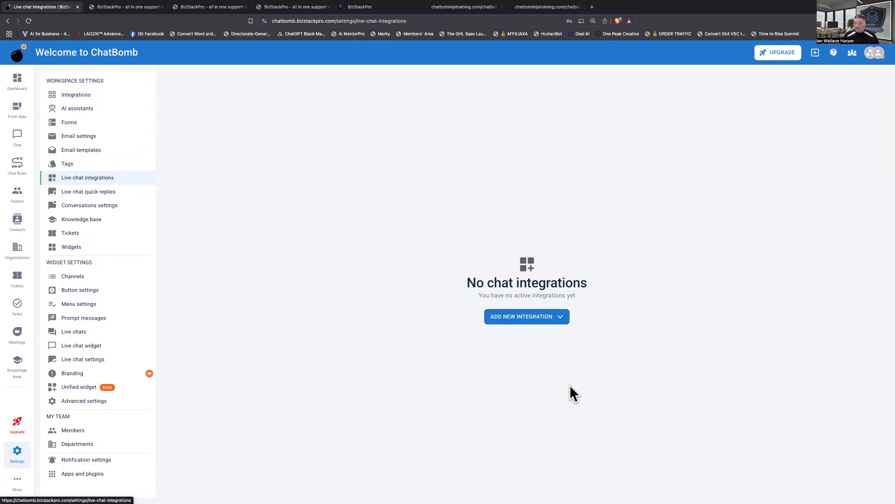
pyautogui.click(528, 318)
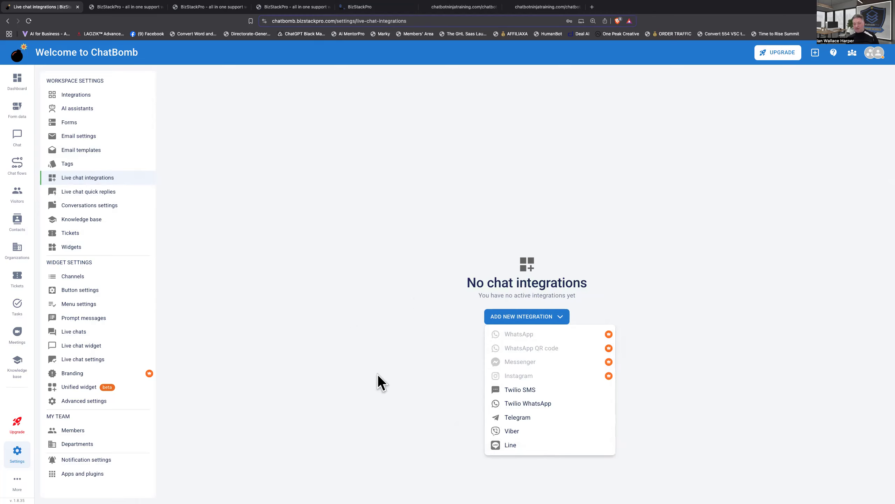
pyautogui.click(76, 189)
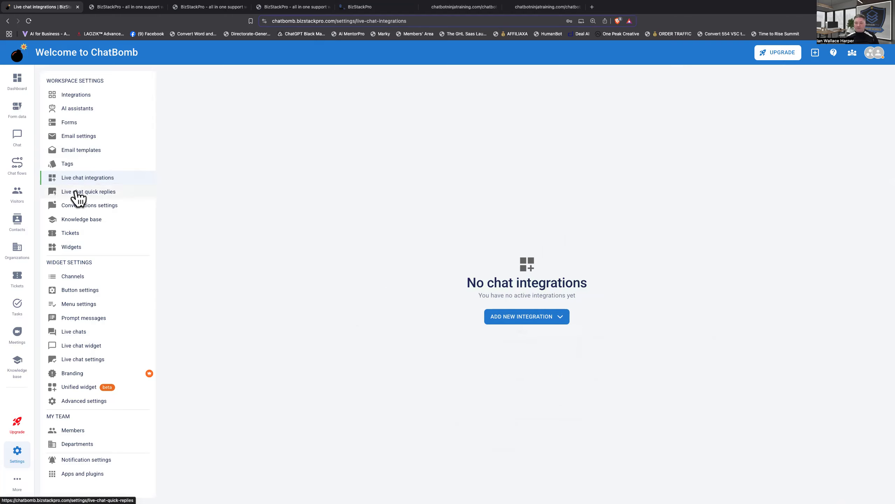
# Inspect the blank form for a new live chat quick reply, close it without saving, and view the conversations settings.
pyautogui.click(74, 193)
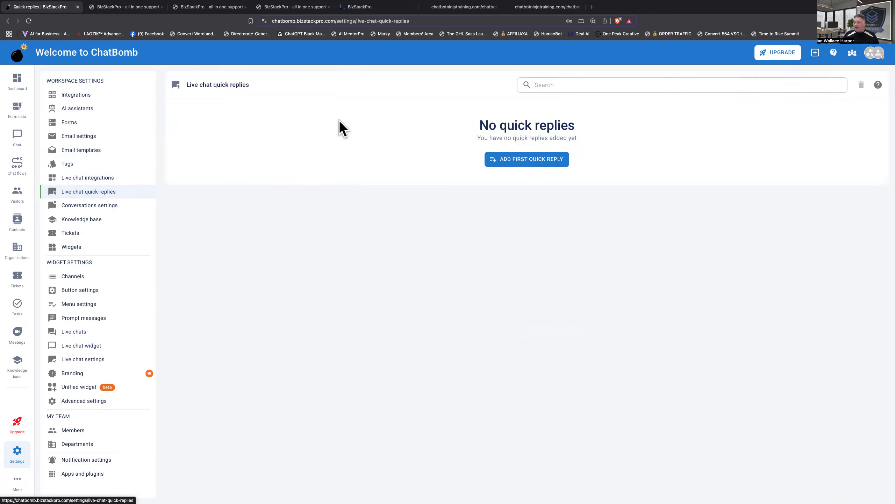
pyautogui.click(532, 166)
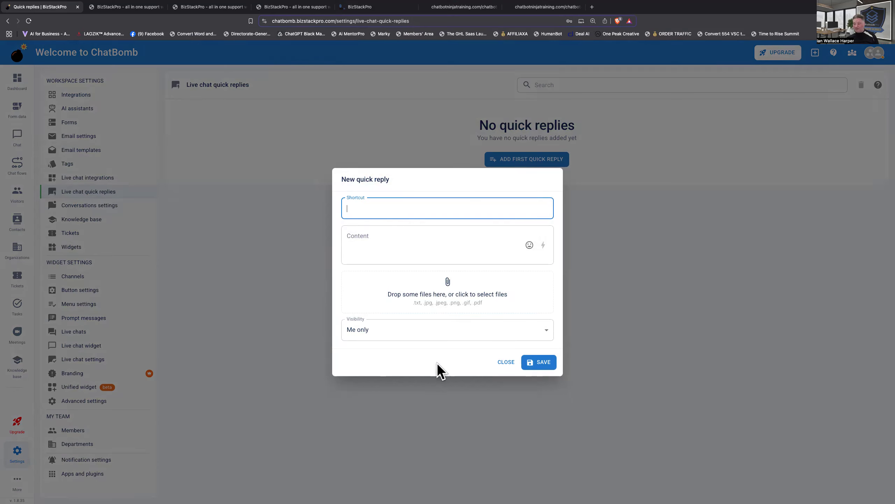
pyautogui.click(506, 363)
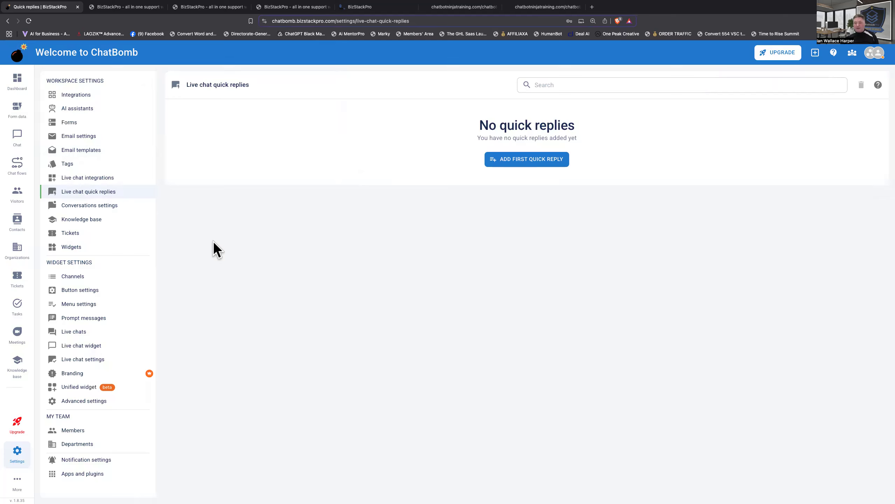
pyautogui.click(76, 209)
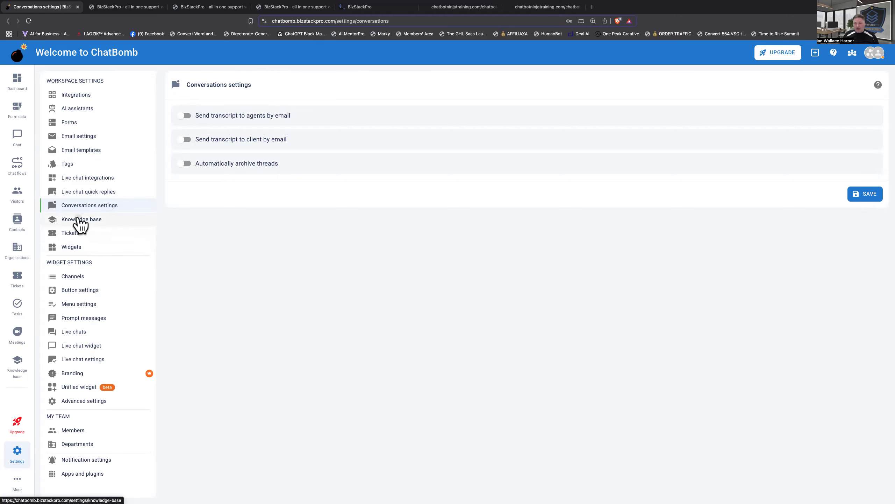
# Review the knowledge base settings and the forms available as its ticket form, without selecting one.
pyautogui.click(82, 221)
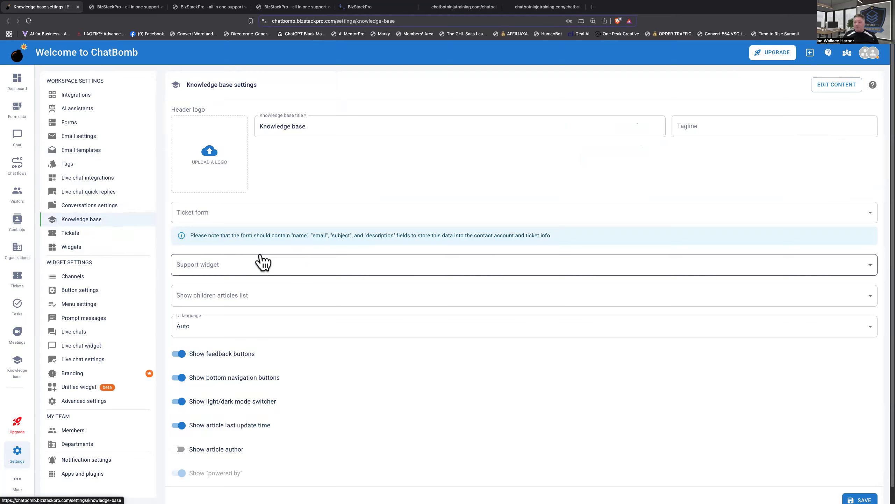
pyautogui.scroll(-1, 532, 189)
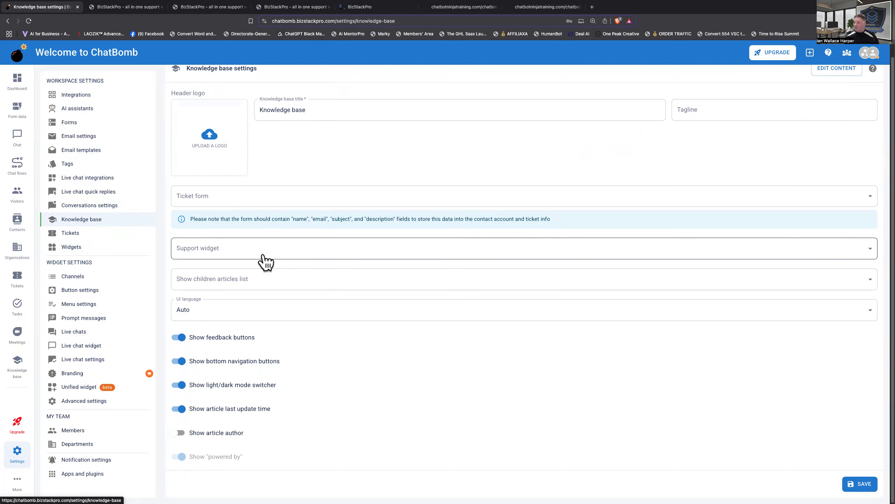
pyautogui.click(454, 198)
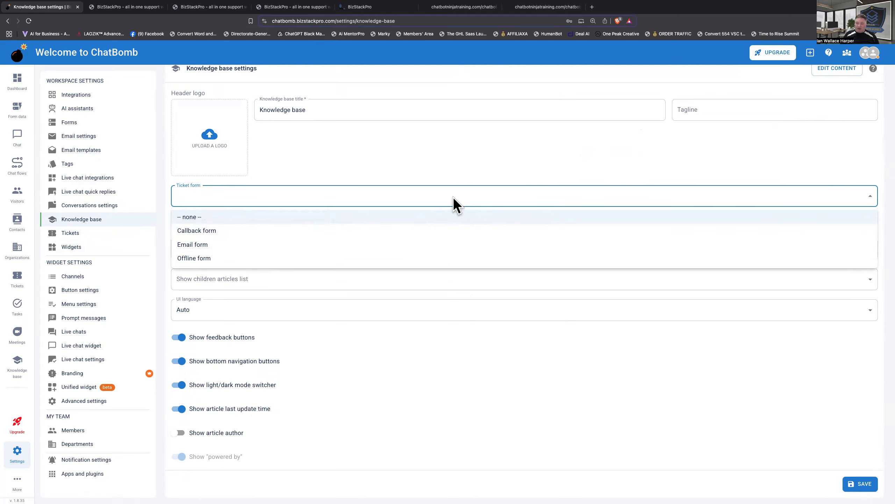
pyautogui.click(437, 153)
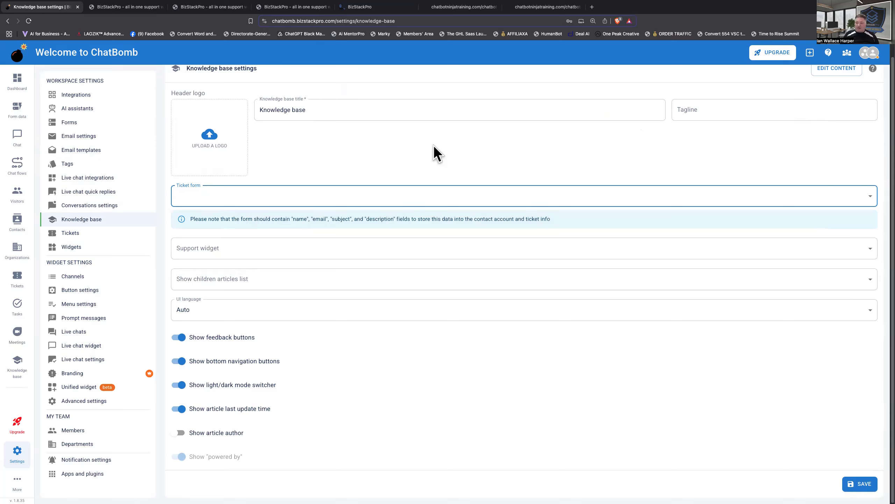
# View the general ticket settings and the widget list, and inspect the actions available for the Default widget.
pyautogui.click(64, 234)
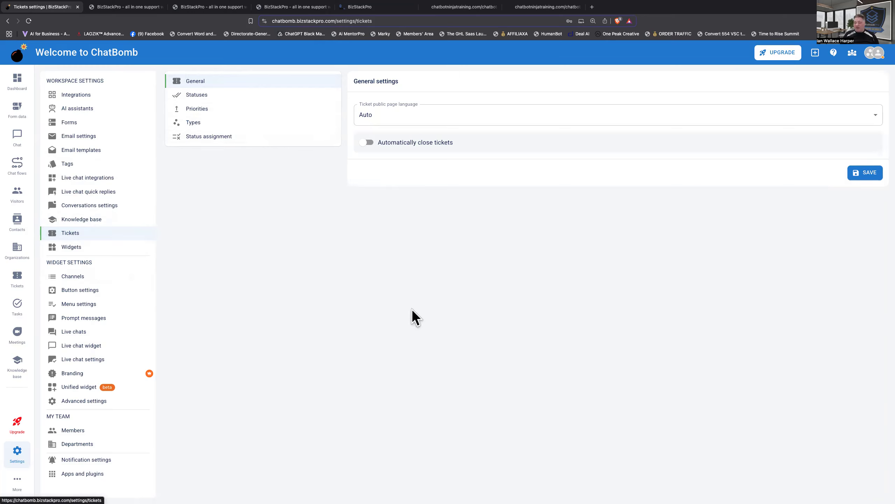
pyautogui.click(72, 248)
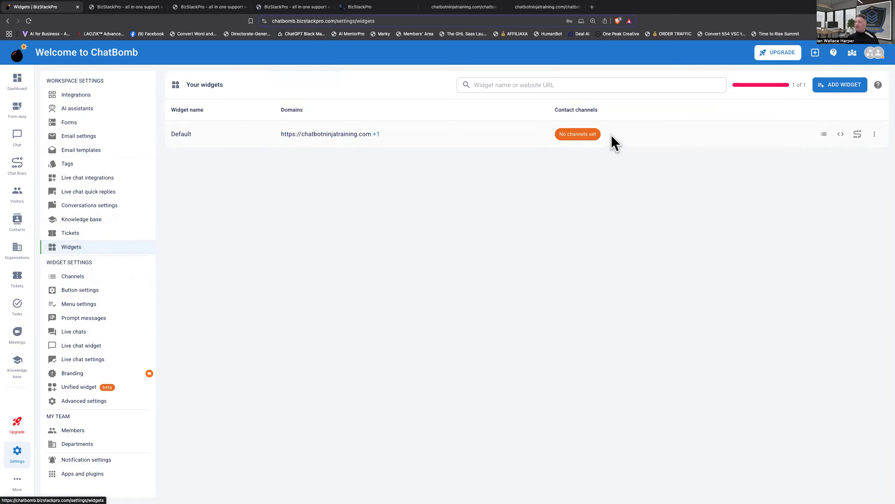
pyautogui.click(876, 134)
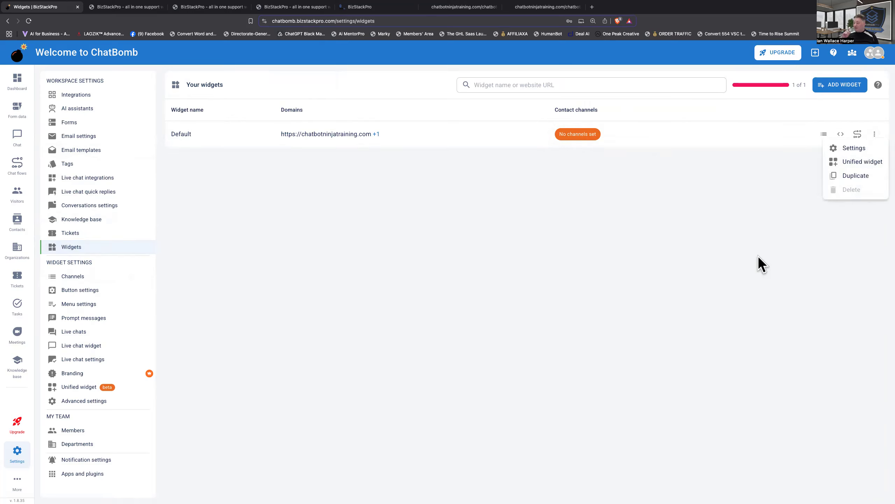
pyautogui.click(752, 205)
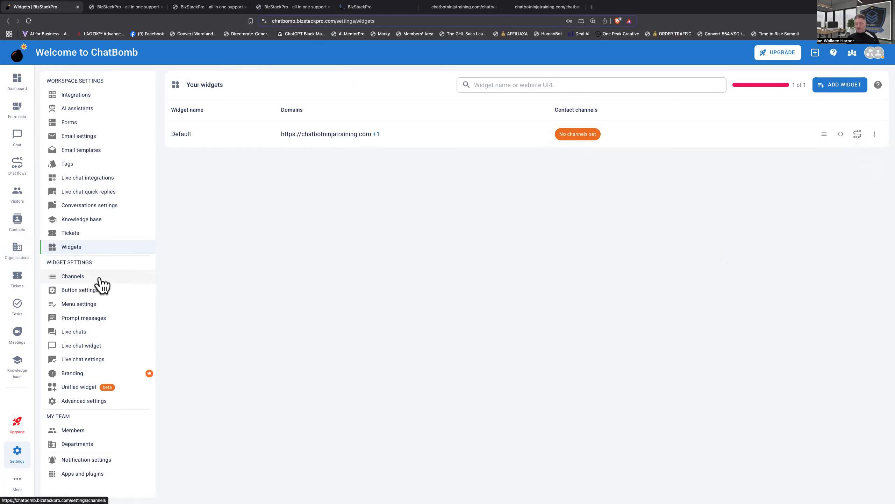
# Start a new channel for the Default widget and review the messenger, social profile, integration, form and other action types offered.
pyautogui.click(73, 279)
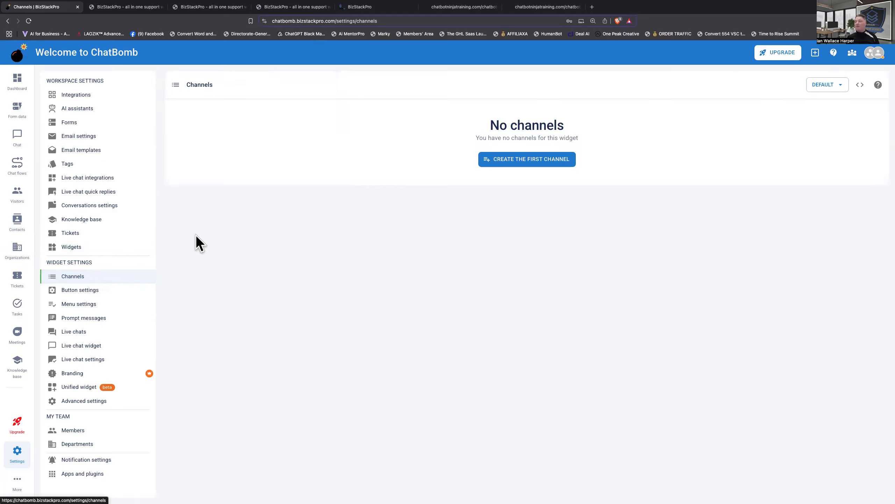
pyautogui.click(524, 162)
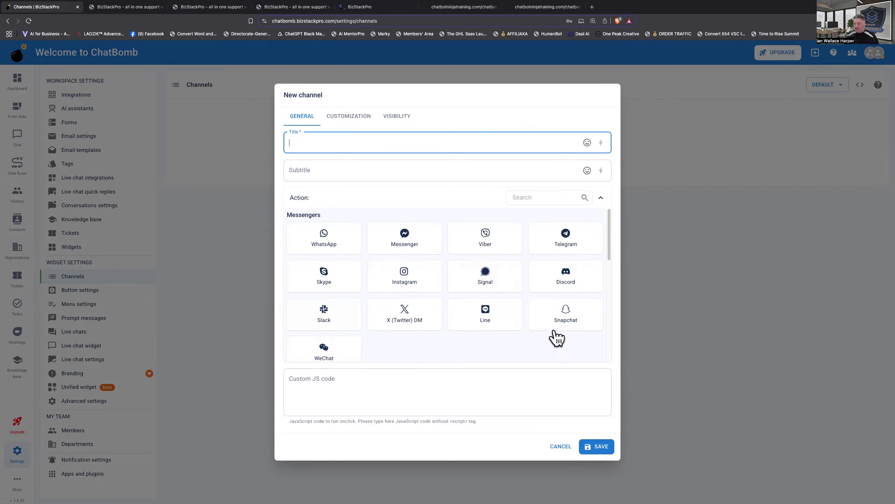
pyautogui.scroll(-2, 562, 335)
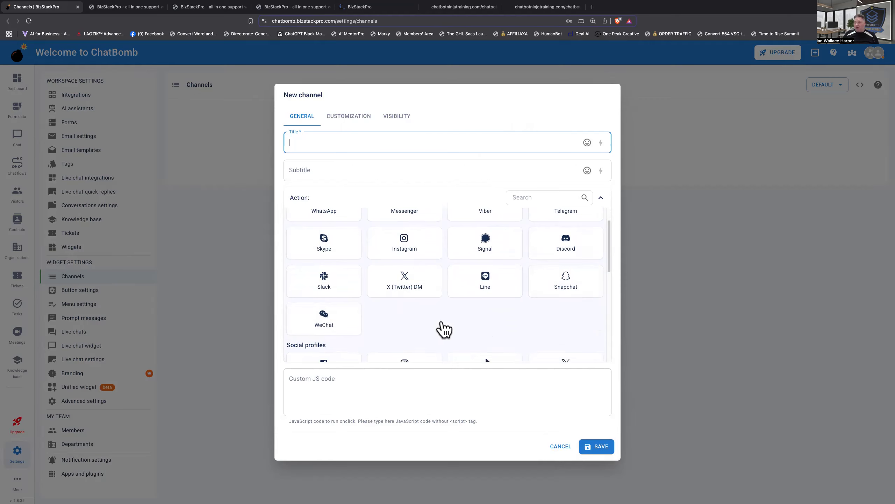
pyautogui.scroll(-2, 545, 314)
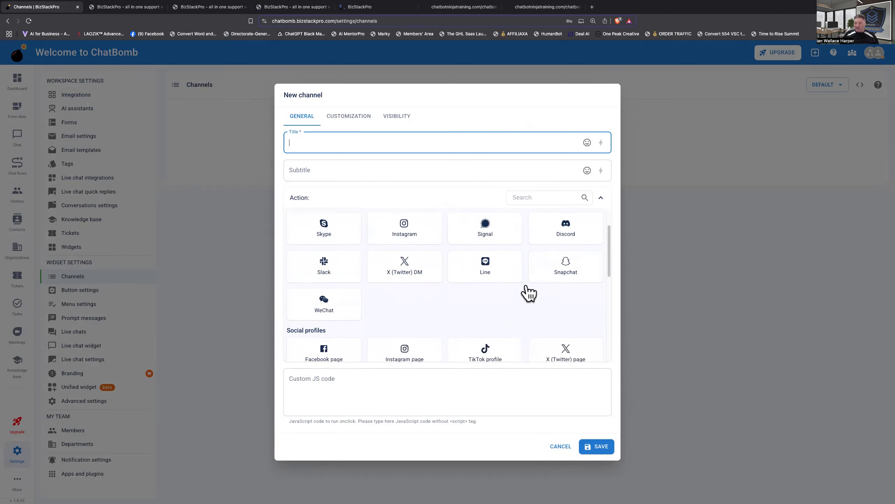
pyautogui.scroll(-3, 513, 274)
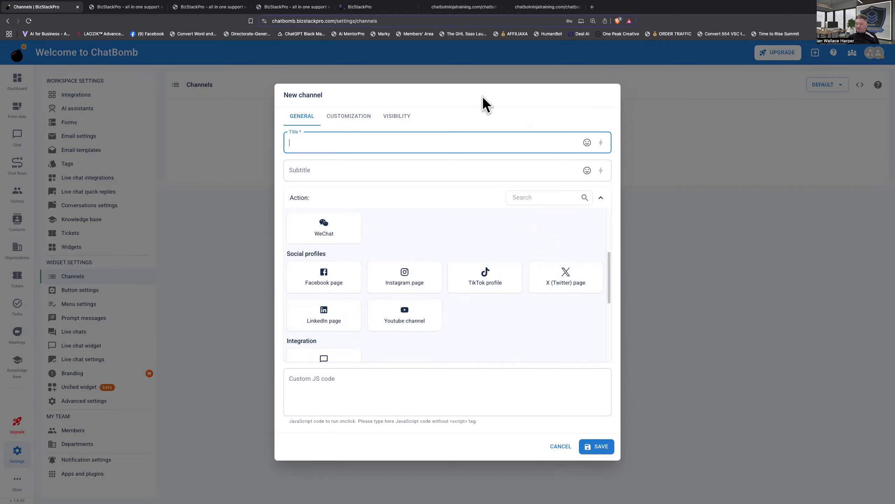
pyautogui.scroll(-3, 514, 354)
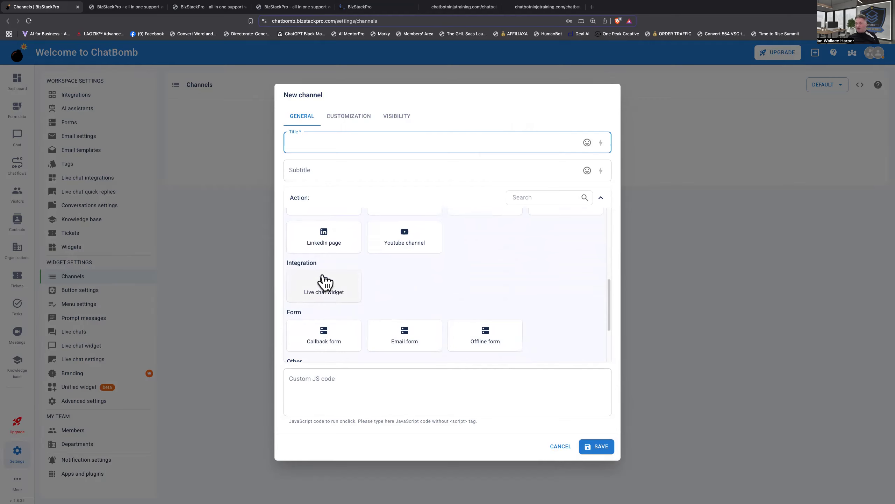
pyautogui.scroll(-1, 478, 284)
pyautogui.scroll(-3, 480, 290)
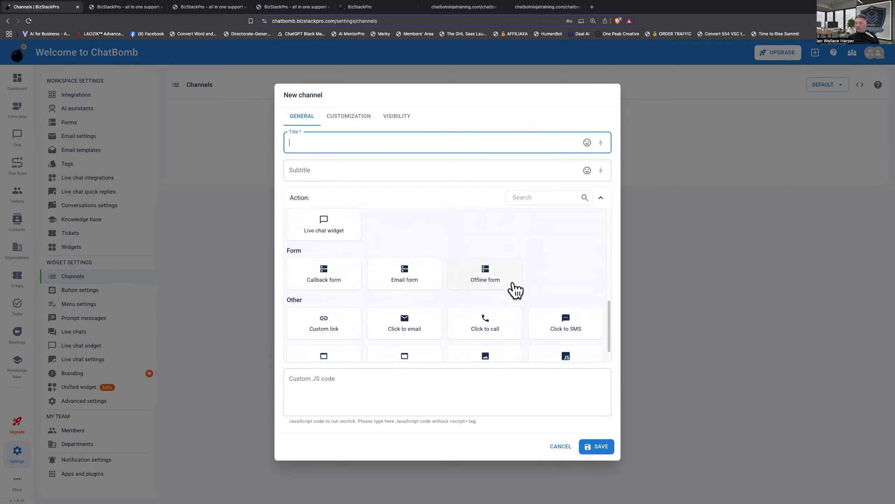
pyautogui.scroll(-1, 574, 276)
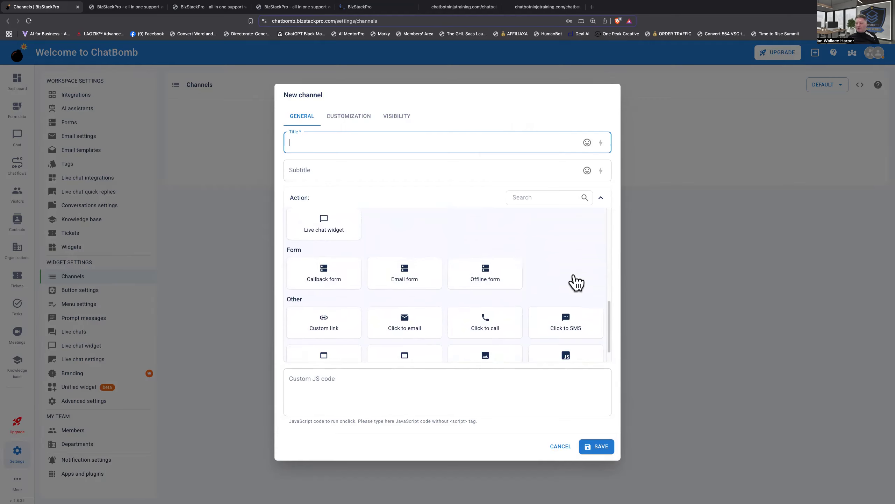
pyautogui.scroll(-1, 575, 282)
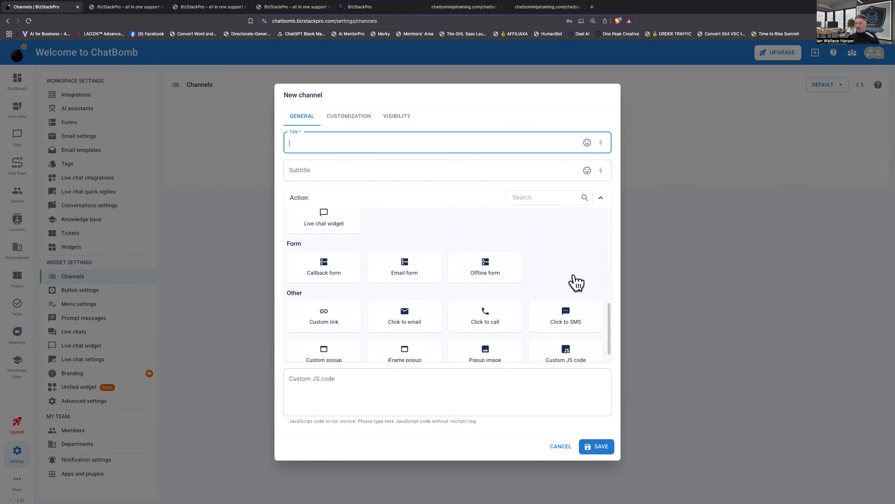
pyautogui.scroll(-1, 575, 282)
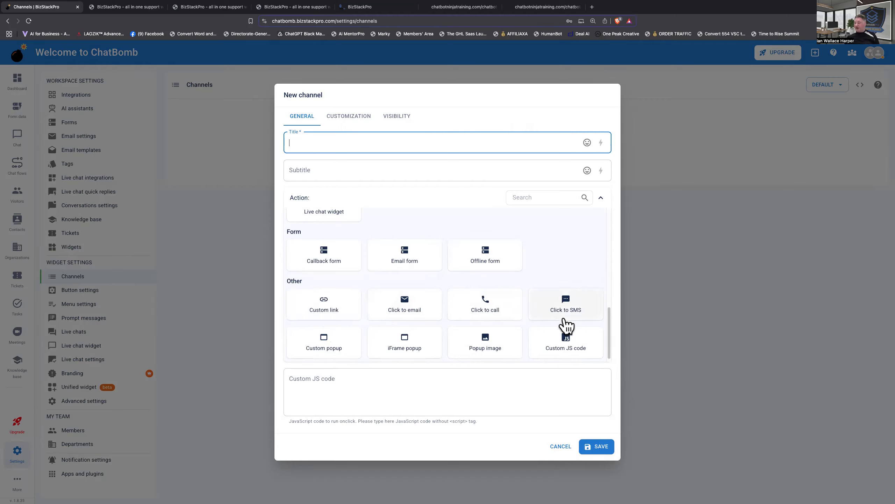
pyautogui.scroll(-1, 575, 323)
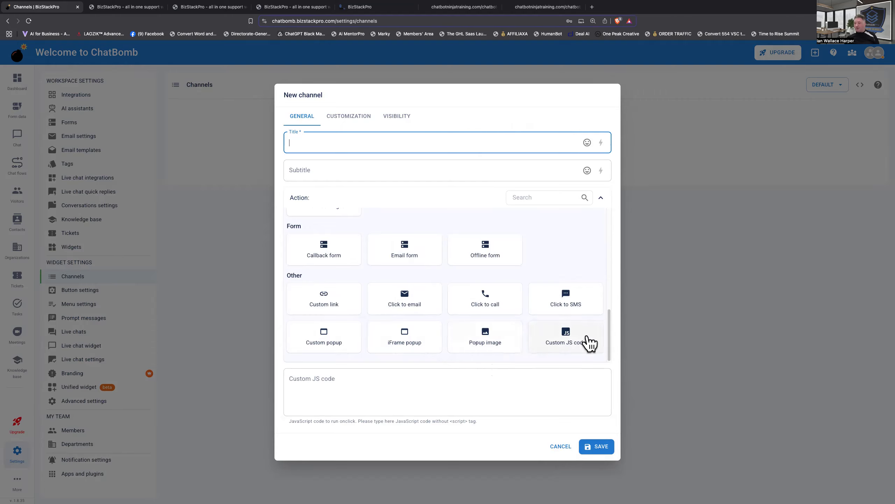
pyautogui.scroll(3, 589, 342)
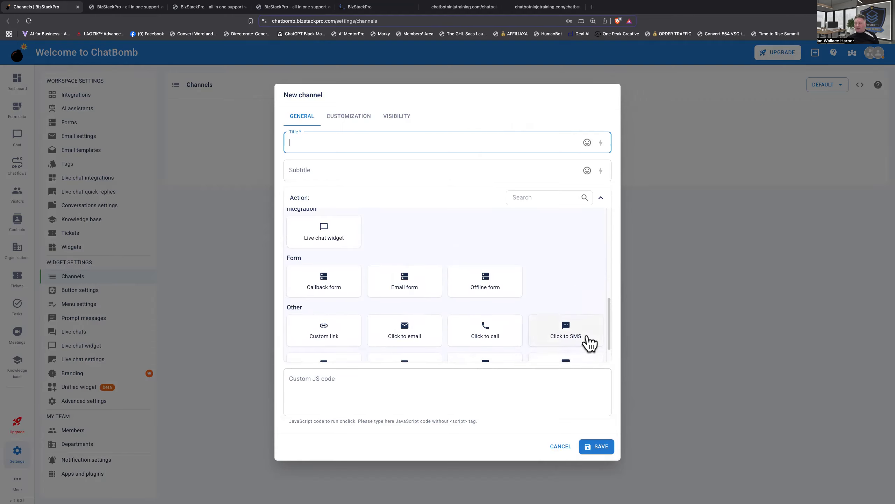
pyautogui.scroll(6, 589, 342)
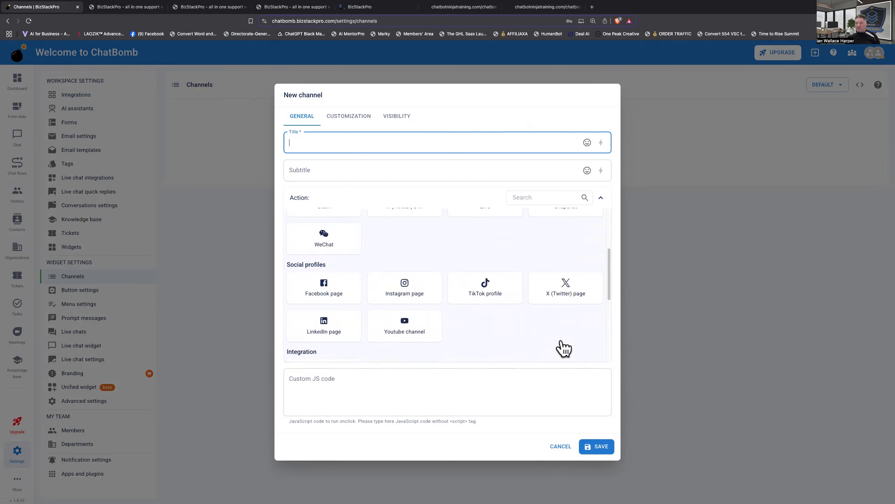
pyautogui.scroll(3, 563, 349)
# Give the new channel the Live chat widget action and the title "Chatbot Ninja Live Chat", and save it.
pyautogui.scroll(-5, 563, 349)
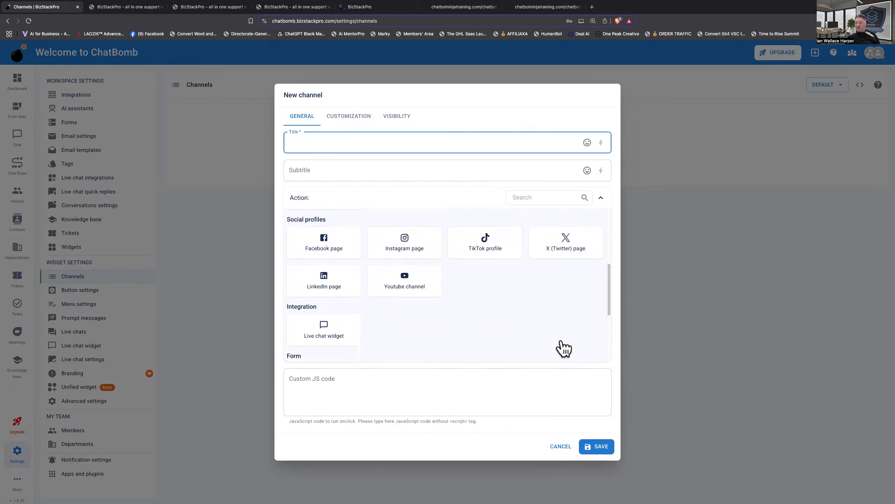
pyautogui.click(326, 332)
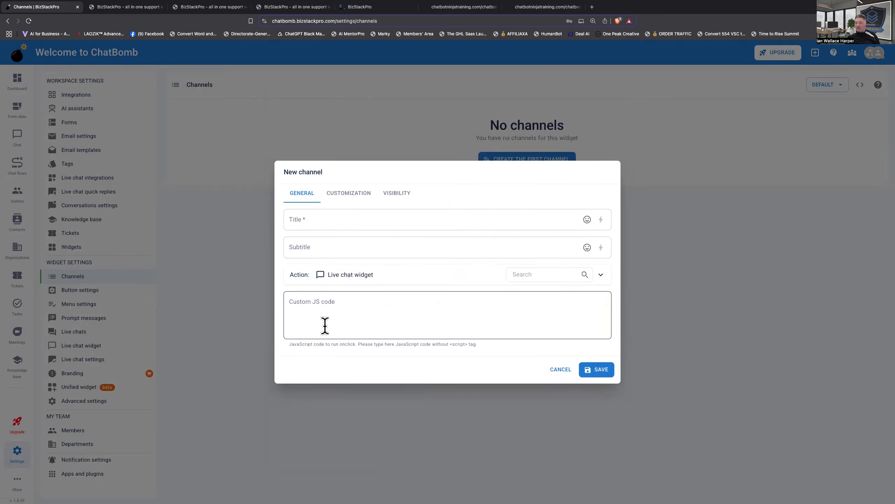
pyautogui.click(338, 220)
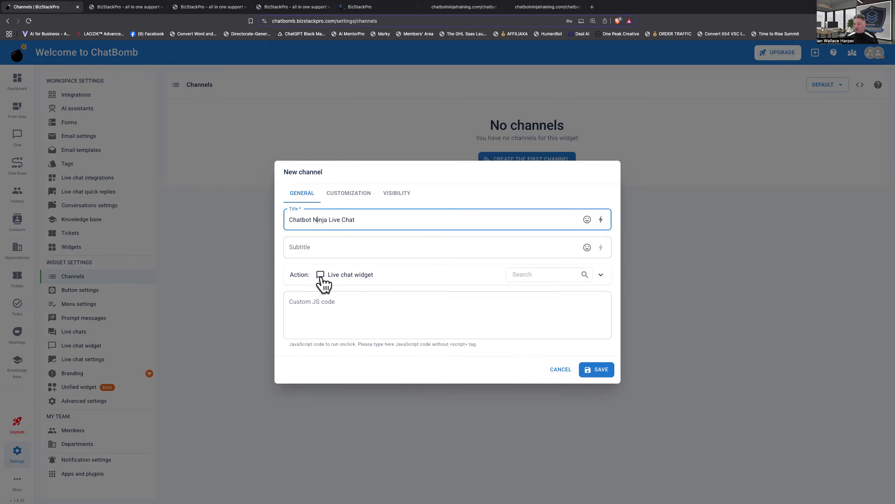
pyautogui.click(602, 276)
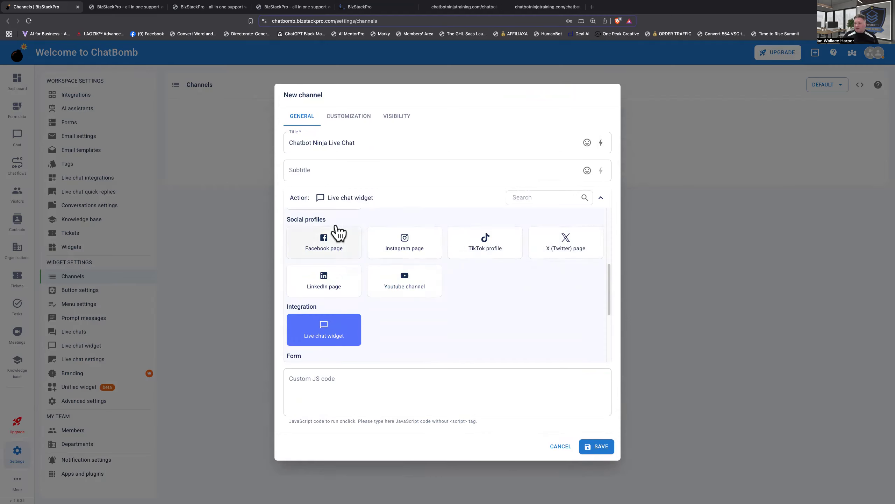
pyautogui.click(322, 203)
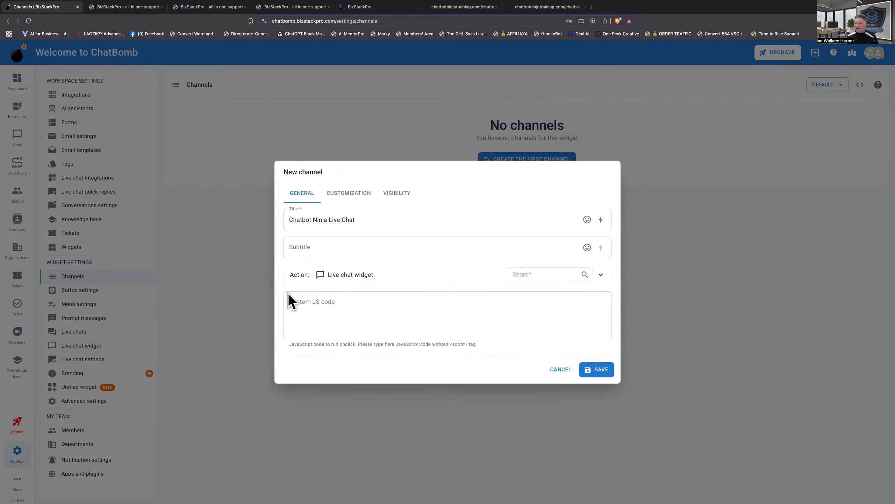
pyautogui.click(323, 275)
pyautogui.click(323, 203)
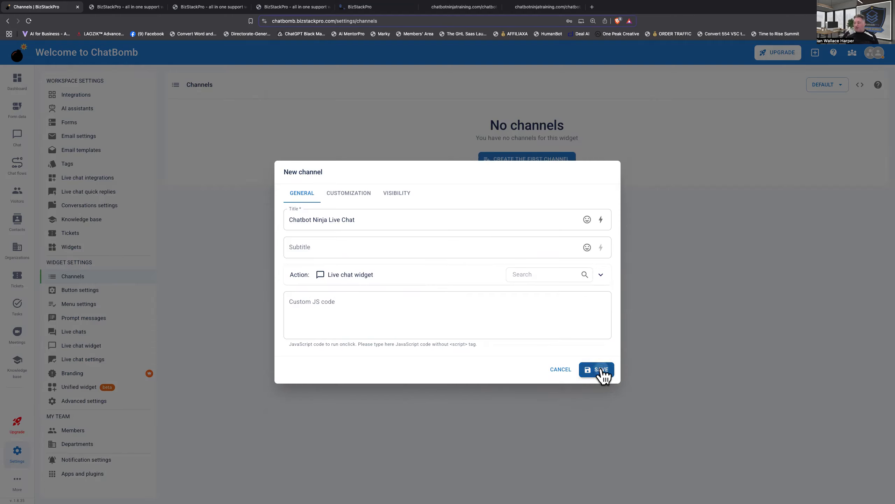
pyautogui.click(601, 372)
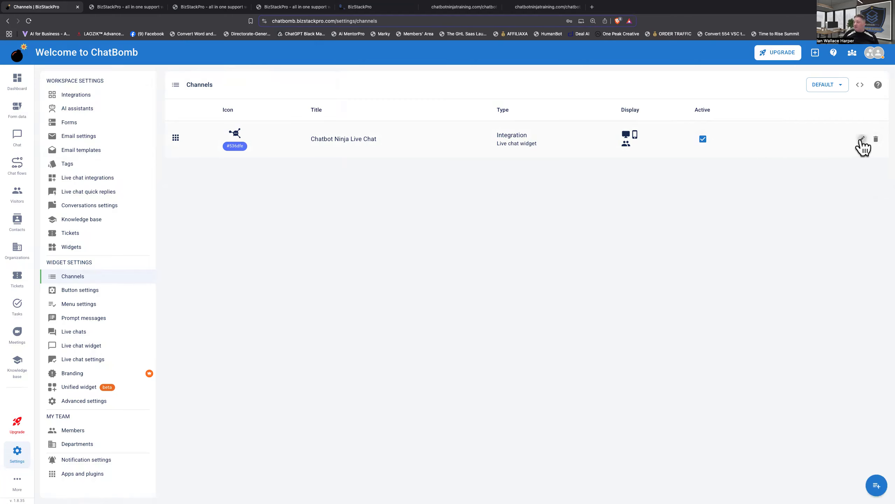
# Change the Chatbot Ninja Live Chat channel's built-in icon to the solid double speech bubble comments-alt-solid, and save the channel.
pyautogui.click(862, 138)
pyautogui.click(350, 195)
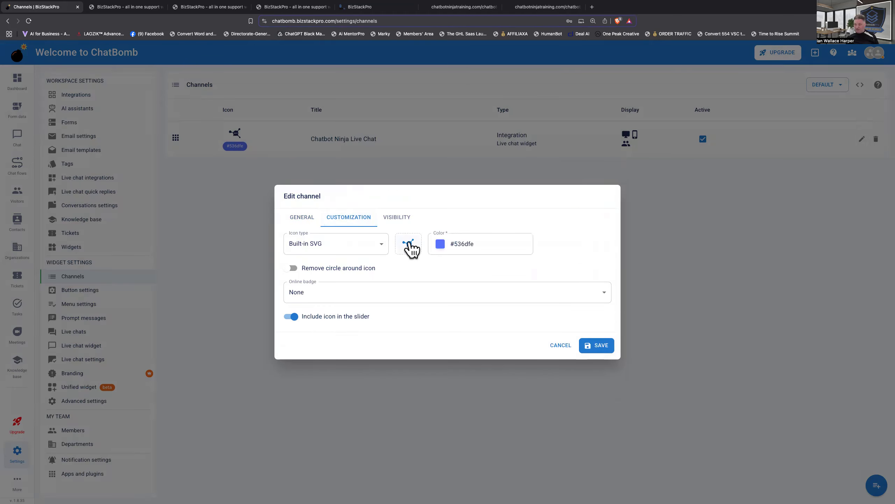
pyautogui.click(409, 247)
pyautogui.scroll(-3, 436, 375)
pyautogui.scroll(-2, 440, 376)
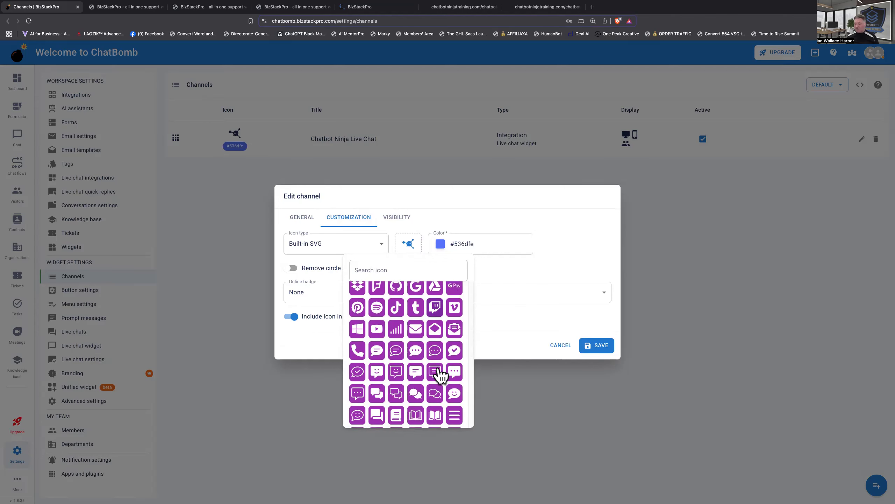
pyautogui.scroll(-1, 439, 369)
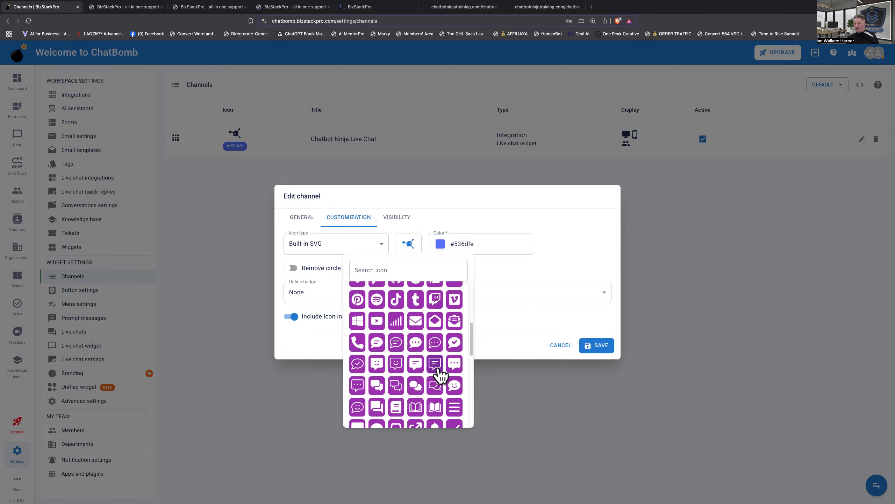
pyautogui.scroll(-1, 439, 374)
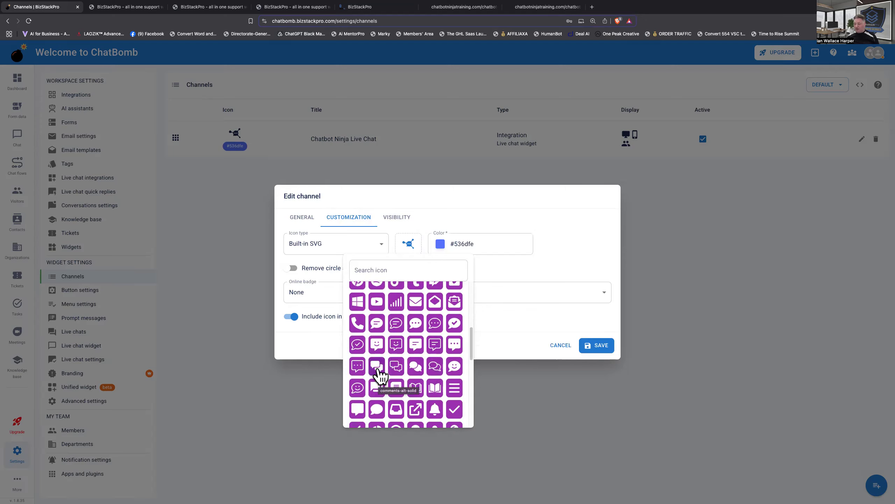
pyautogui.click(376, 367)
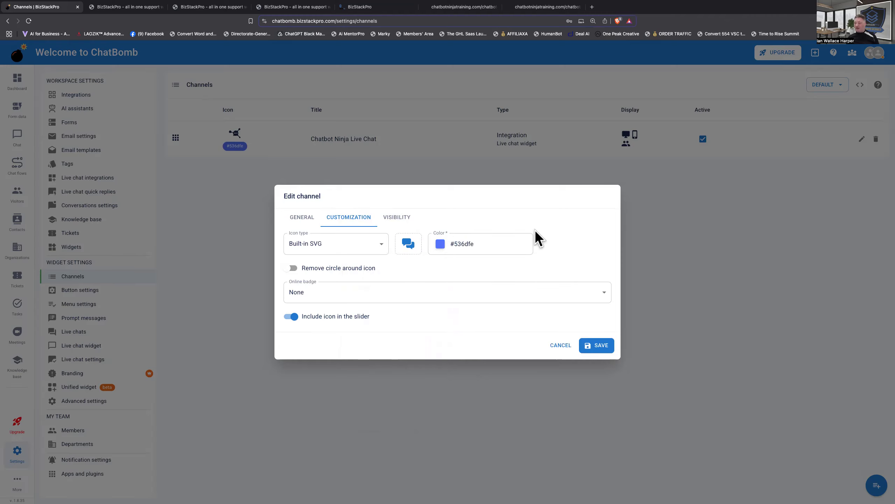
pyautogui.click(598, 348)
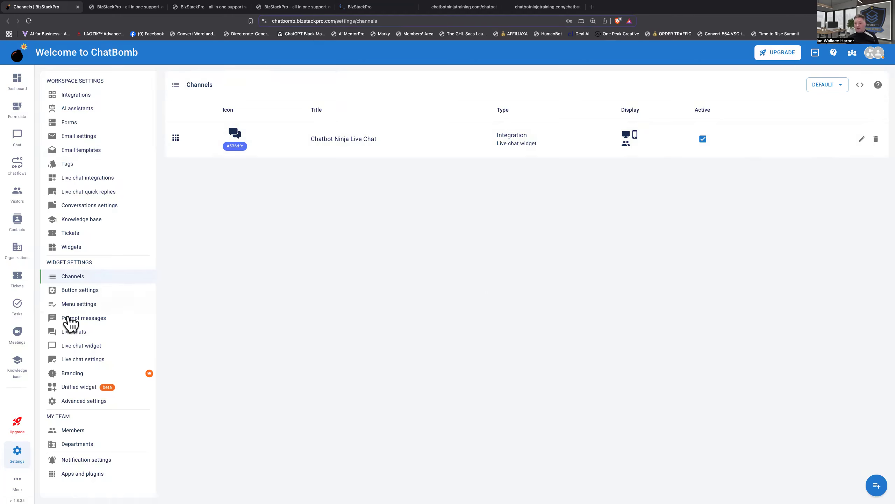
# View the Default widget's button settings and inspect the available position and appearing animation options, keeping Right and fadeInUp.
pyautogui.click(90, 293)
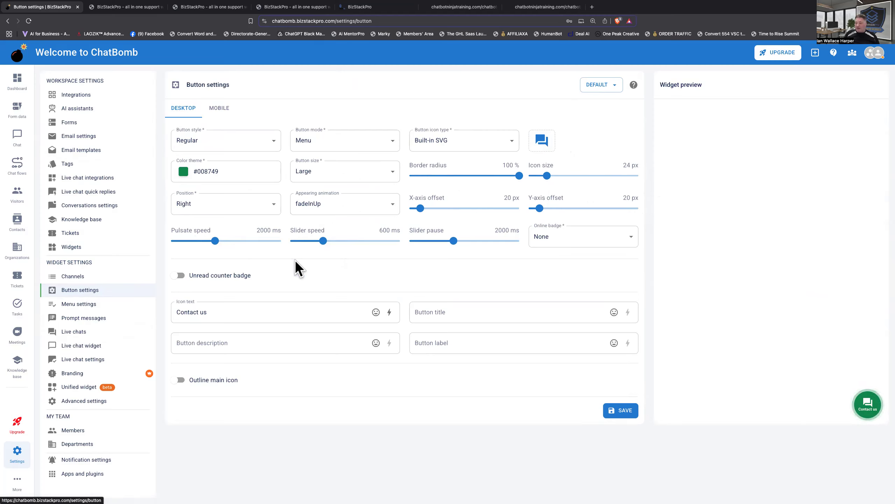
pyautogui.click(217, 211)
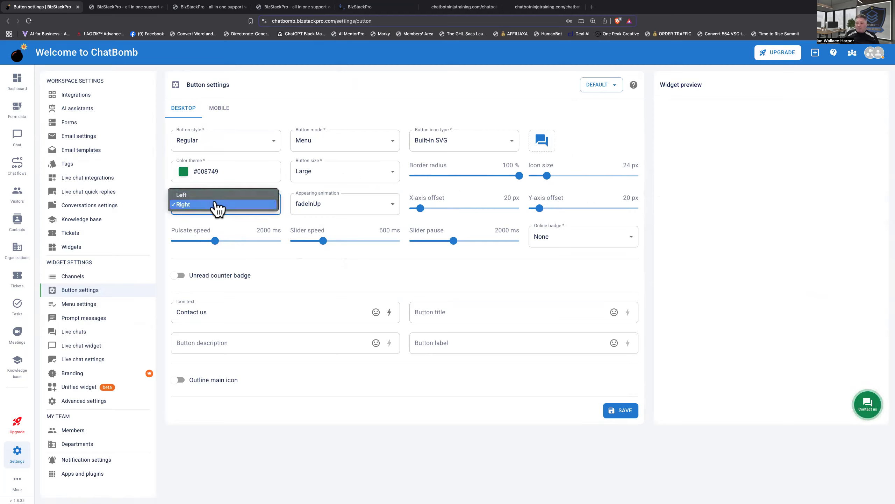
pyautogui.click(218, 205)
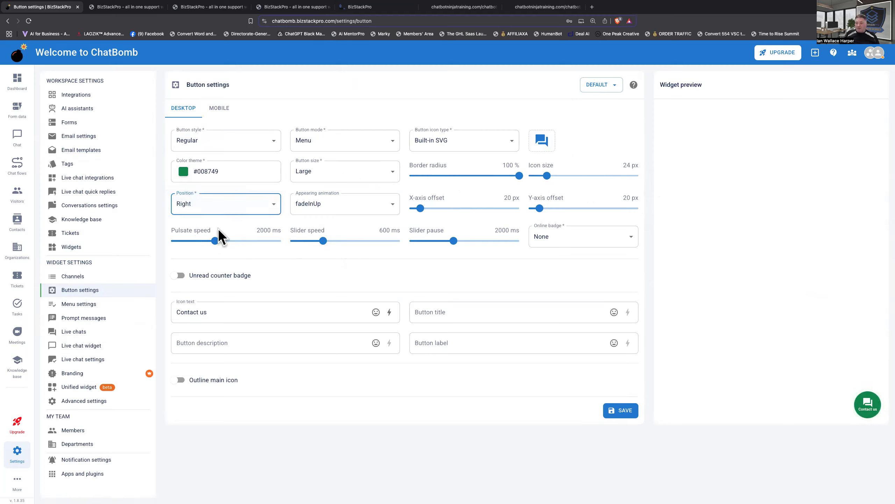
pyautogui.click(334, 211)
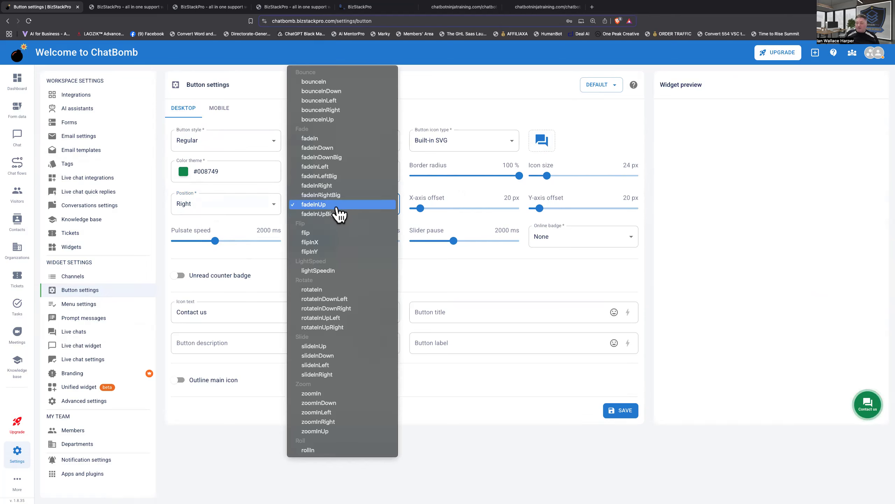
pyautogui.click(336, 208)
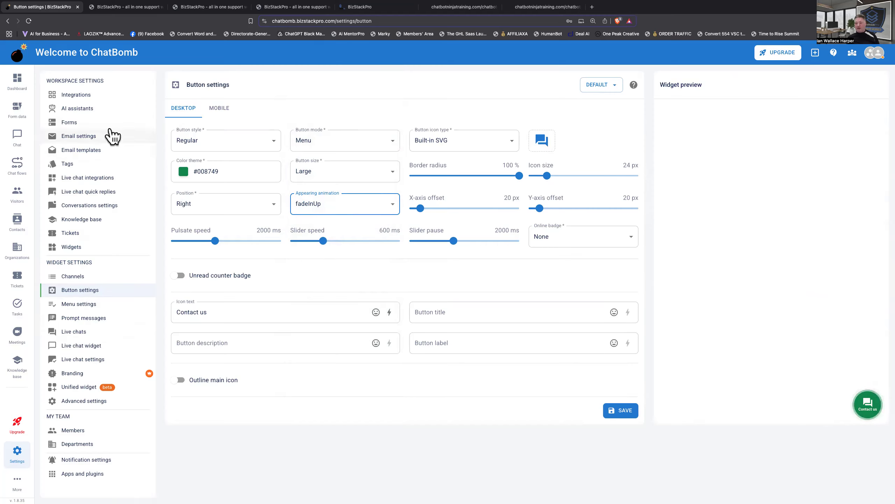
# Preview the Personal menu layout in the menu settings, switch back to the Default layout, and close and reopen the previewed menu.
pyautogui.click(76, 306)
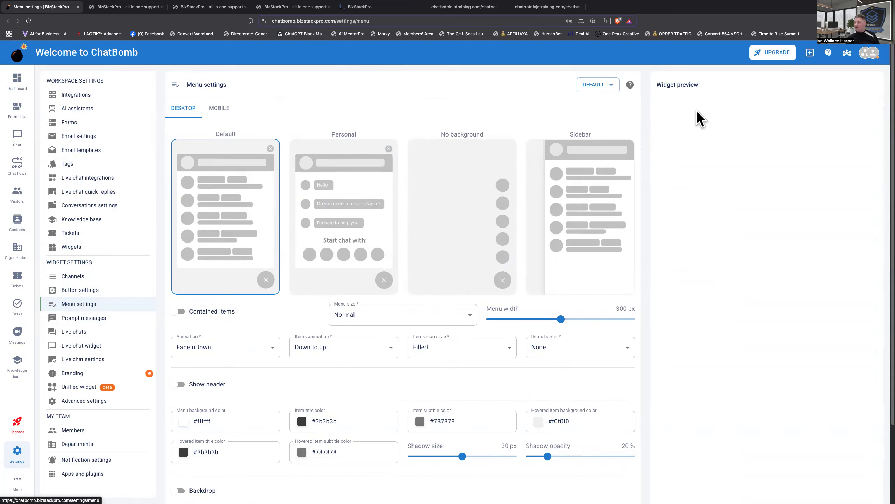
pyautogui.click(312, 282)
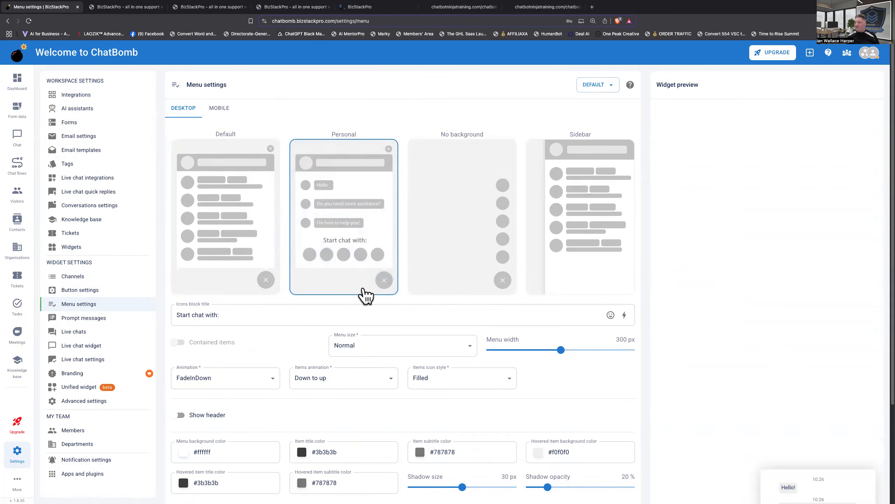
pyautogui.scroll(-3, 802, 376)
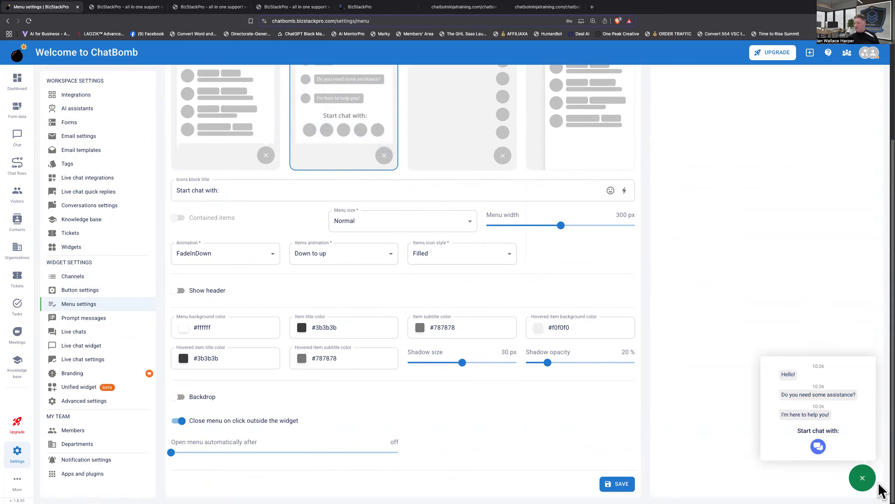
pyautogui.click(211, 164)
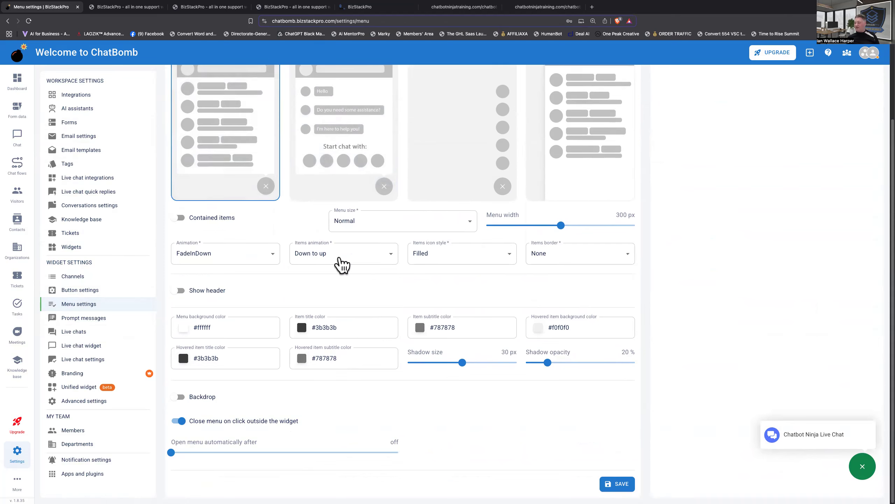
pyautogui.hotkey('ctrl', 'Up')
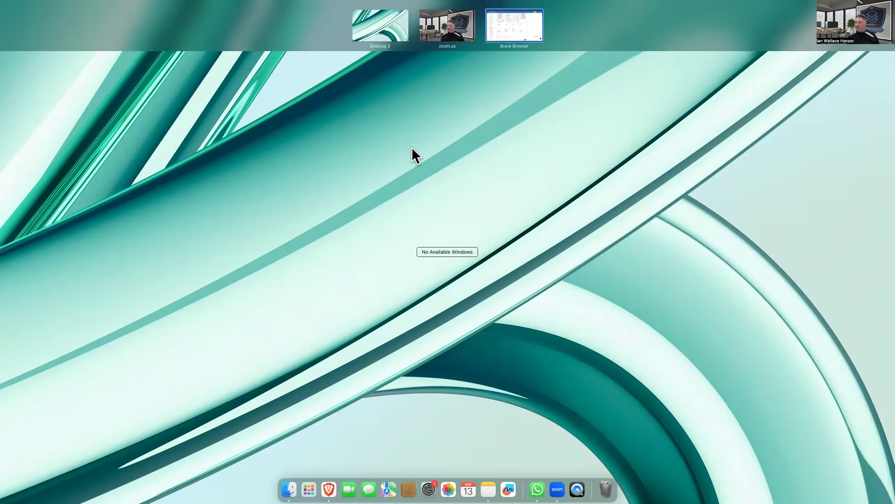
pyautogui.click(521, 28)
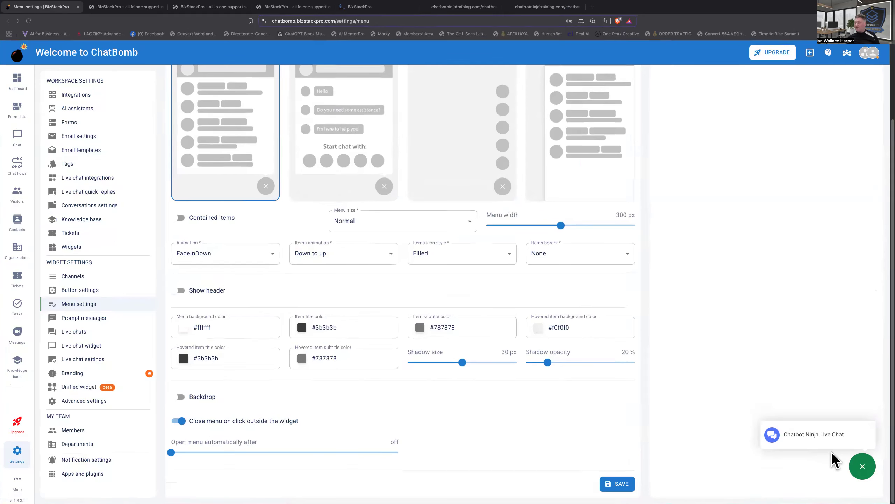
pyautogui.click(863, 468)
pyautogui.click(865, 472)
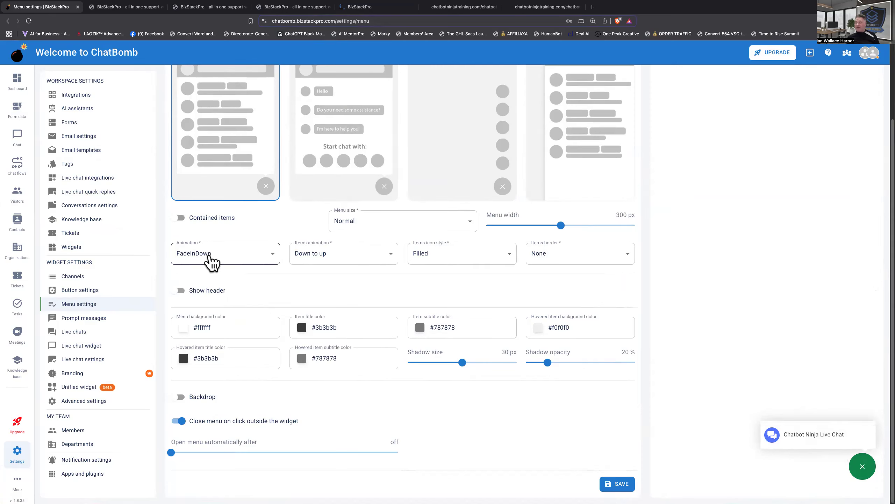
# View the prompt message settings and live chat providers, and look through the live chat widget's texts and avatar options.
pyautogui.click(83, 320)
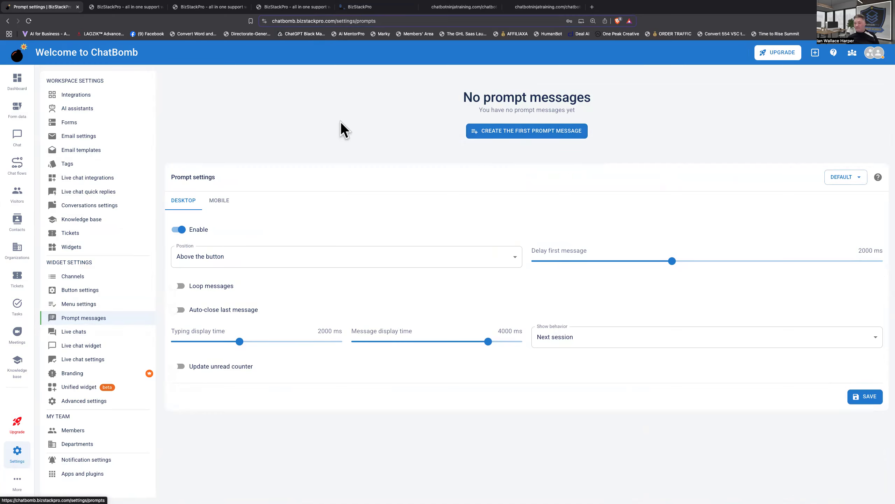
pyautogui.click(74, 337)
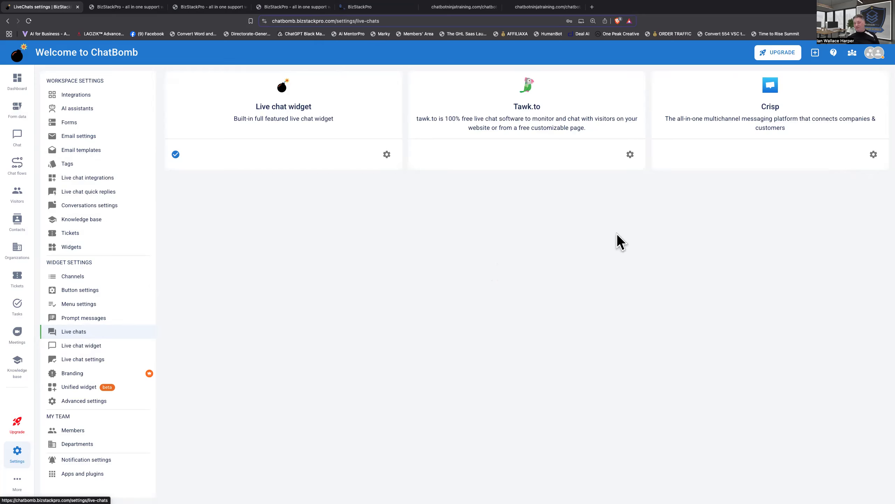
pyautogui.click(74, 348)
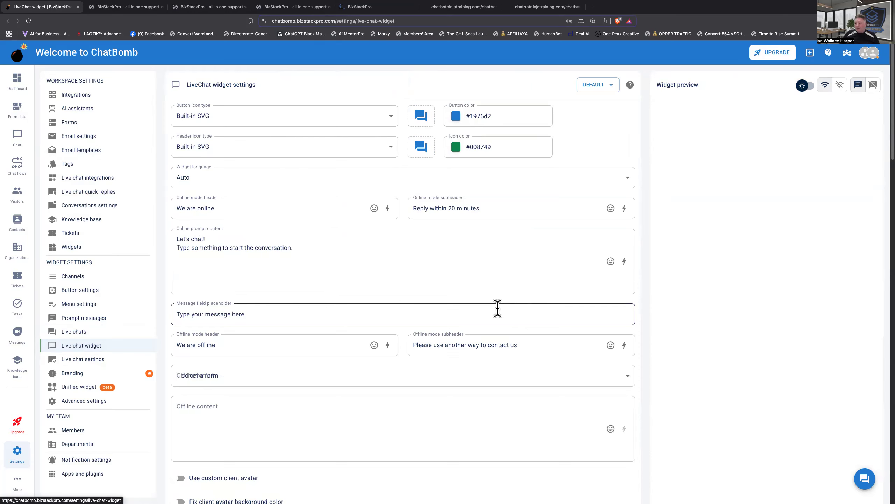
pyautogui.scroll(-1, 527, 286)
pyautogui.scroll(-3, 480, 232)
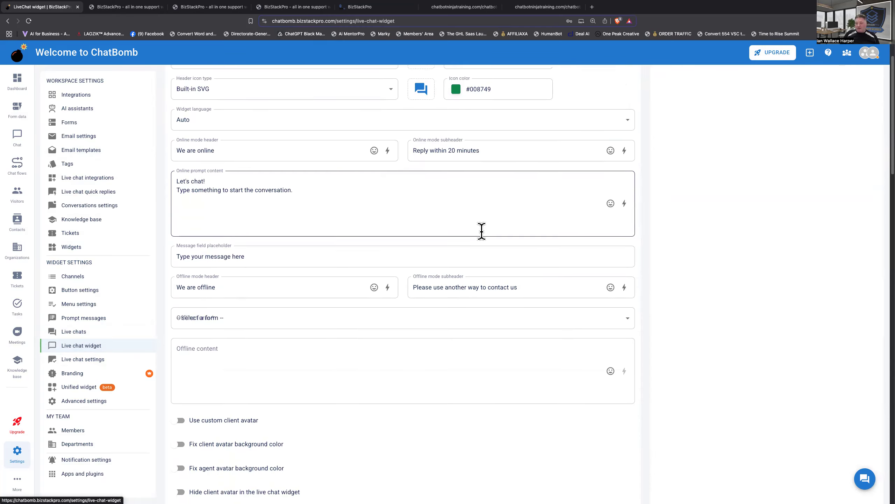
pyautogui.scroll(-1, 427, 328)
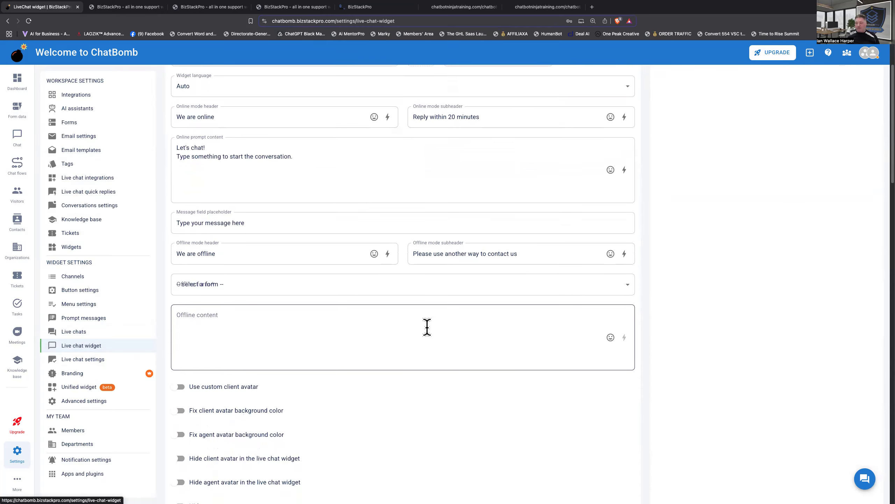
pyautogui.scroll(-1, 428, 343)
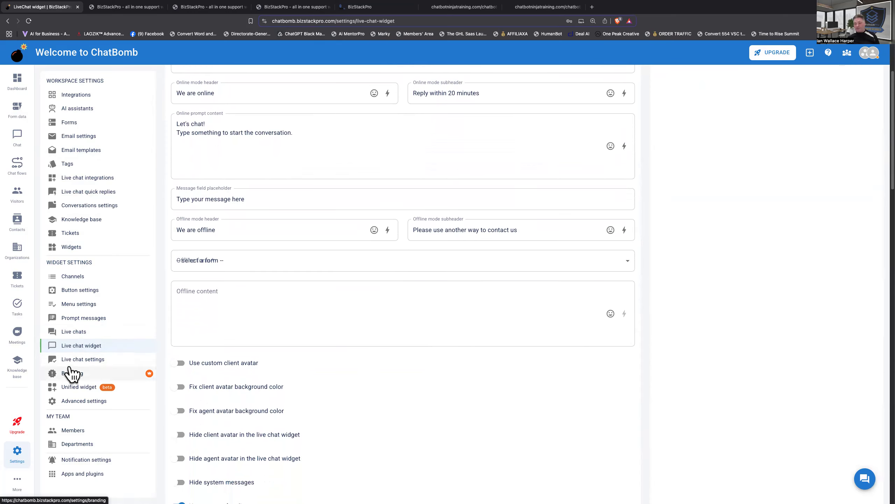
# View the live chat settings, widget branding options and unified widget designer, and return from the designer to the settings.
pyautogui.click(78, 367)
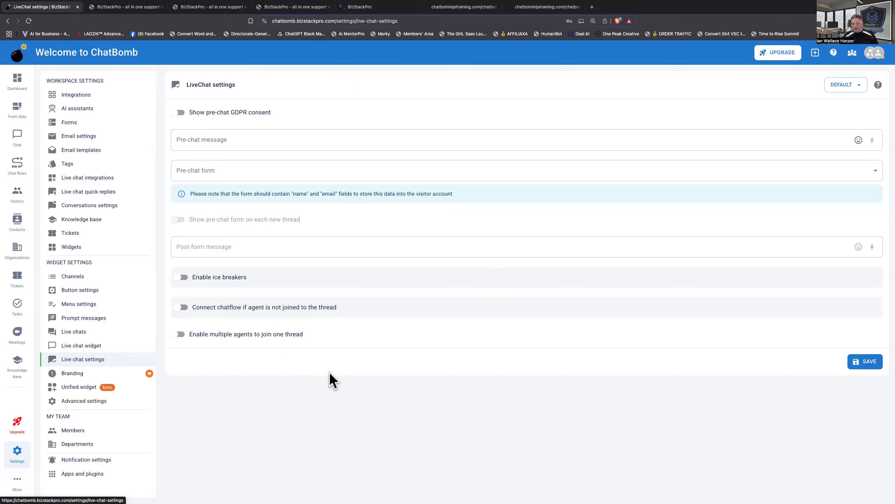
pyautogui.click(70, 375)
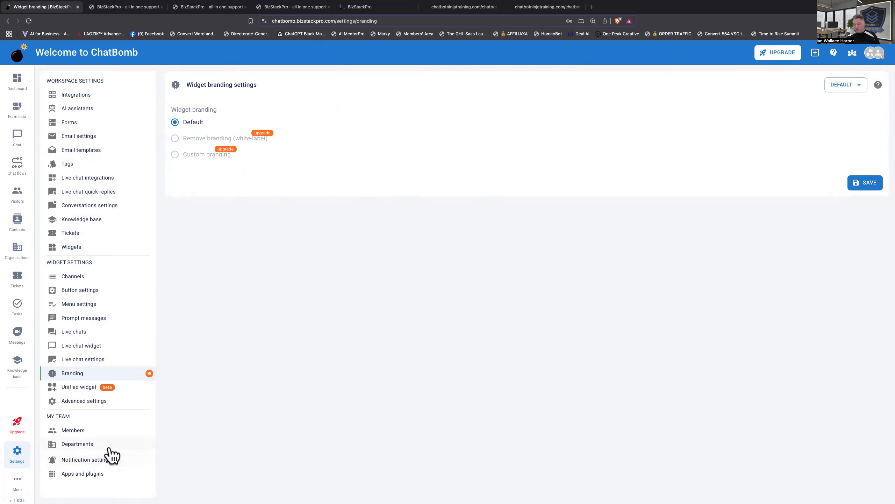
pyautogui.click(77, 388)
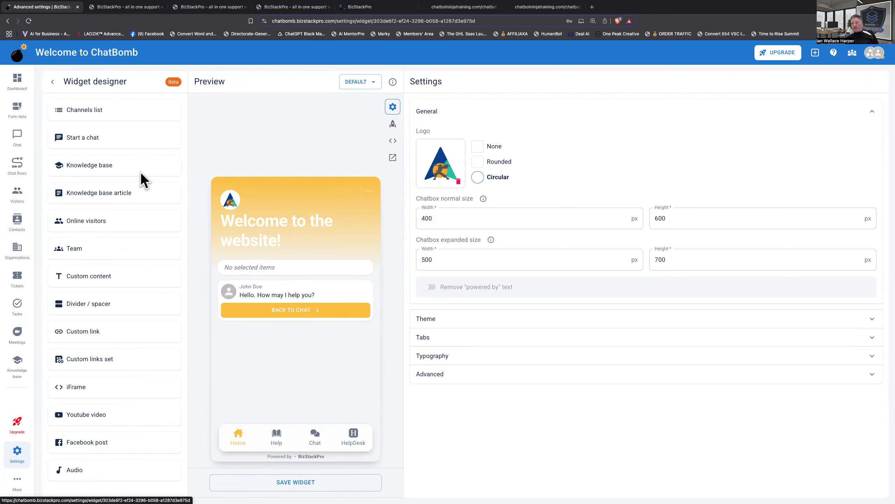
pyautogui.click(53, 84)
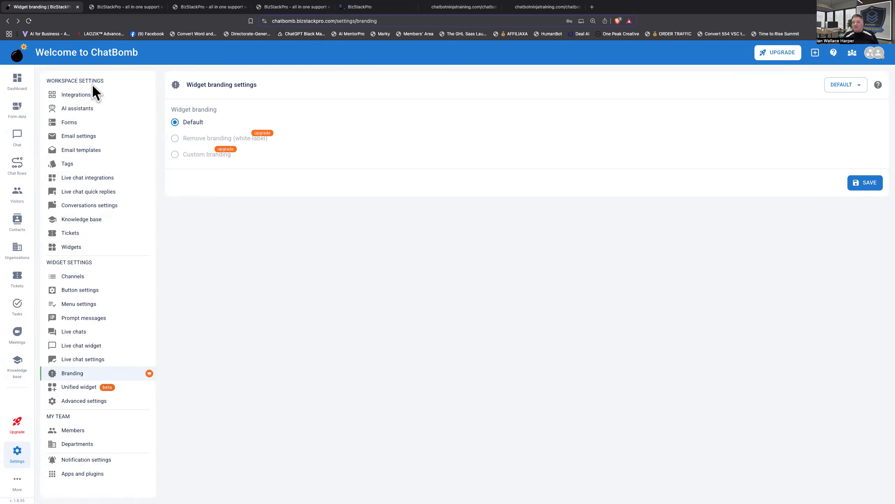
# Copy the Default widget's menu button script code from the dashboard and close the script code dialog.
pyautogui.click(17, 81)
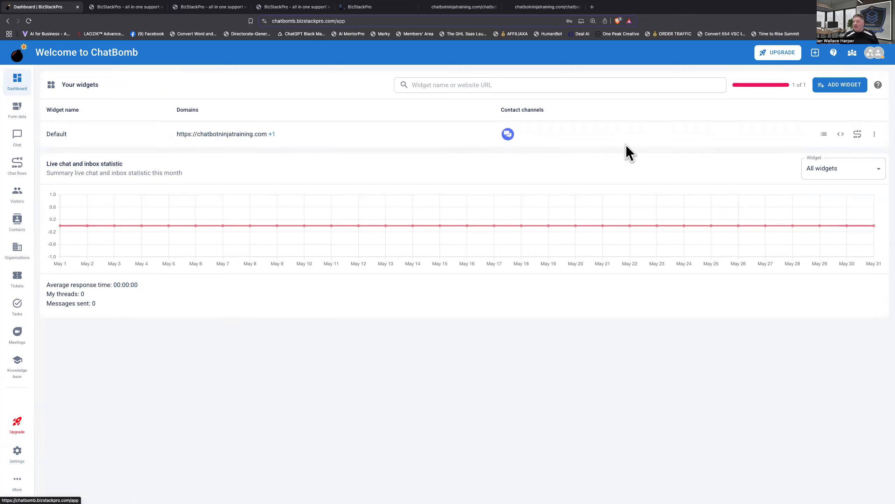
pyautogui.click(841, 135)
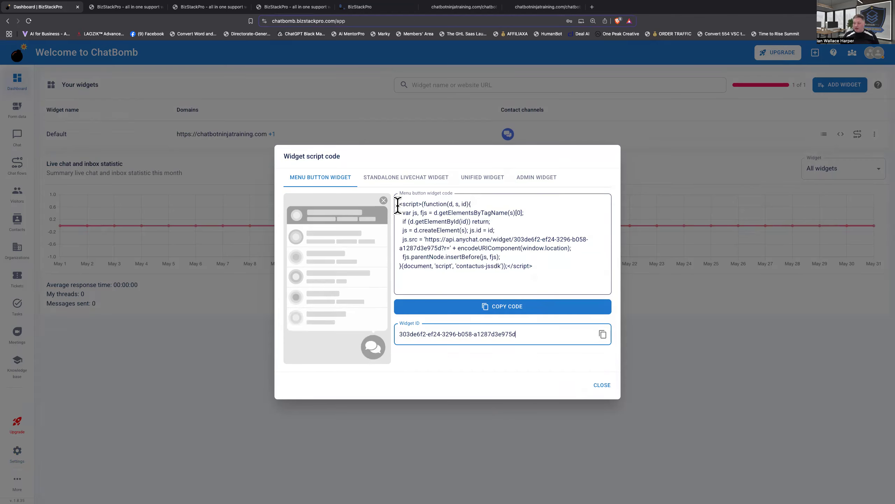
pyautogui.click(504, 312)
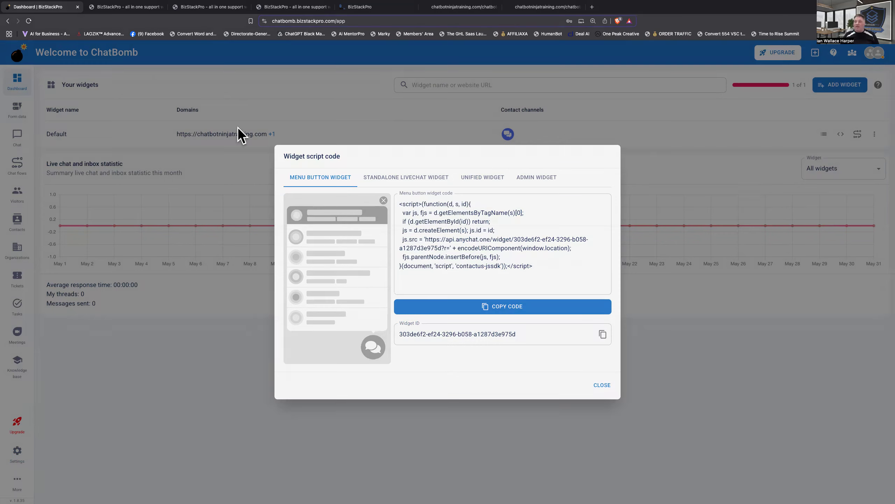
pyautogui.click(240, 134)
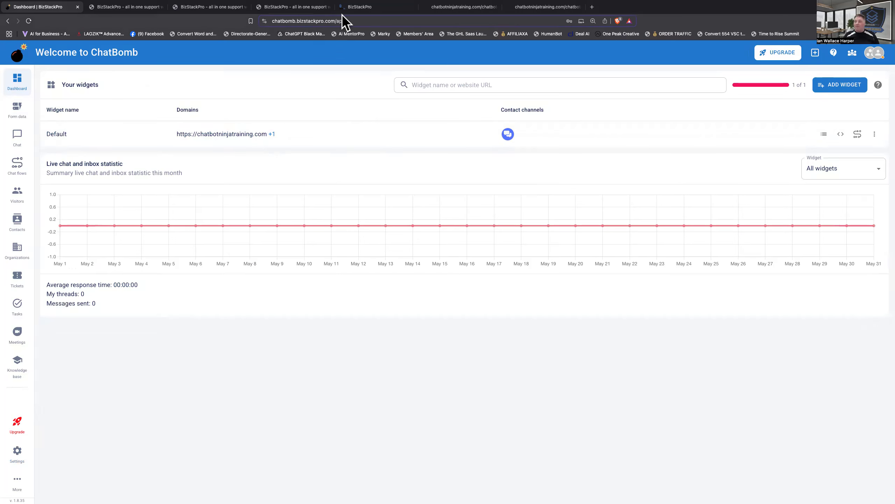
# Switch to BizStackPro, replace the Chatbot Ninja Training site's entire head tracking code with the copied widget script, and save the settings.
pyautogui.click(376, 7)
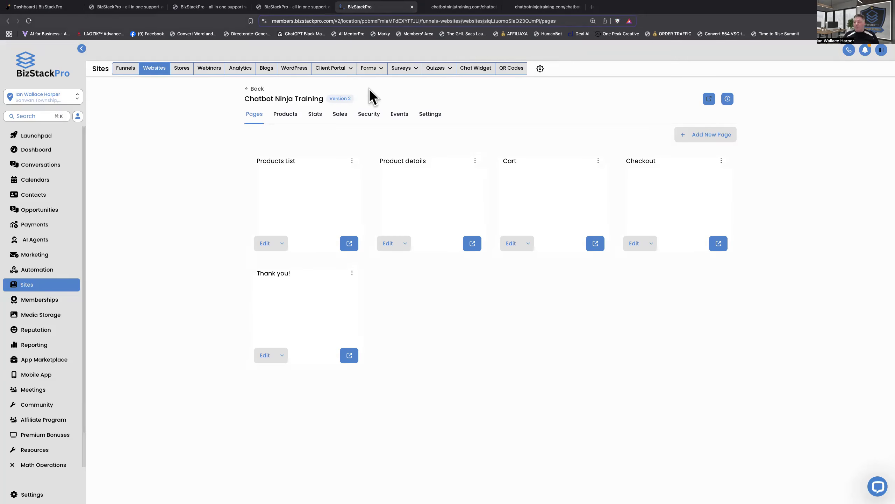
pyautogui.click(430, 116)
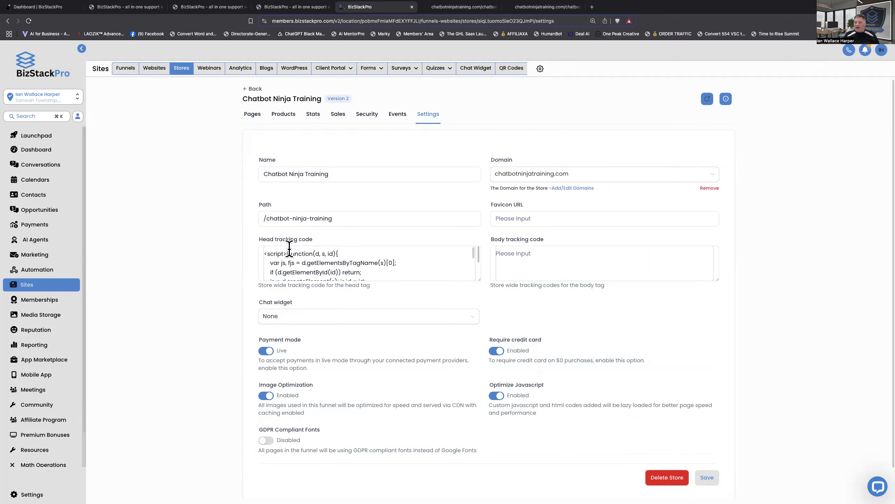
pyautogui.scroll(-2, 409, 266)
pyautogui.scroll(2, 408, 268)
pyautogui.click(264, 253)
pyautogui.scroll(-5, 384, 269)
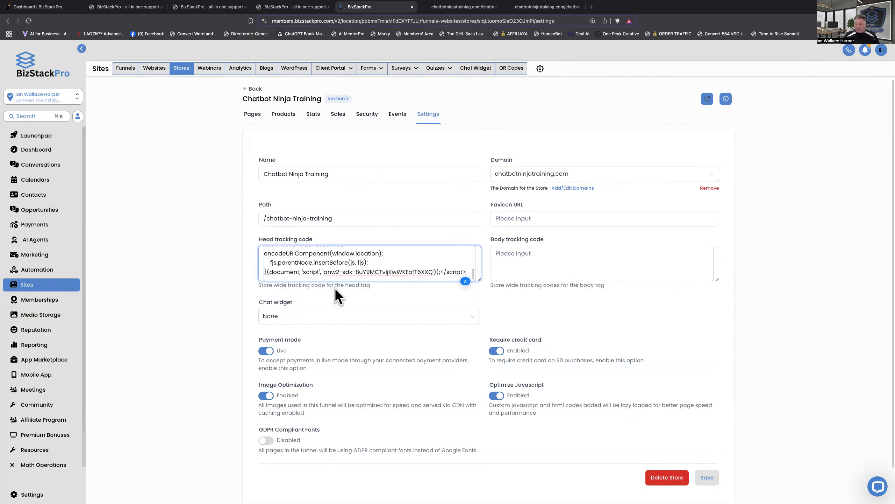
pyautogui.tripleClick(420, 271)
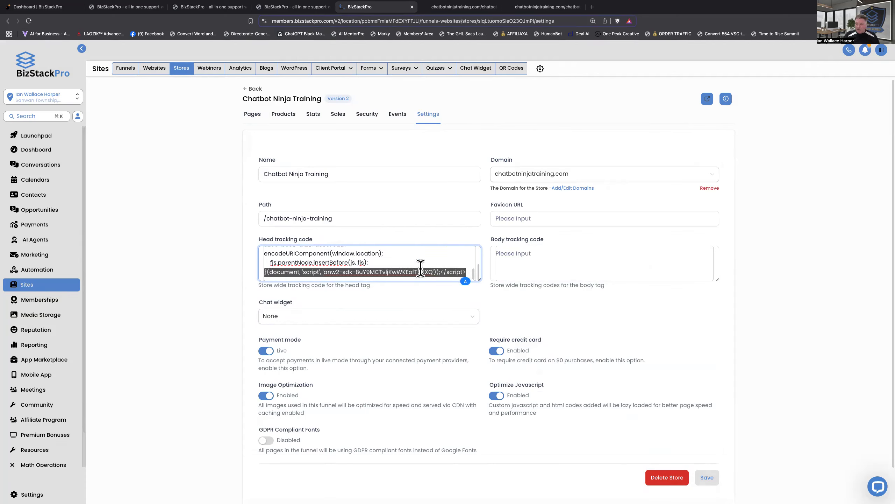
pyautogui.press('super+a')
pyautogui.press('BackSpace')
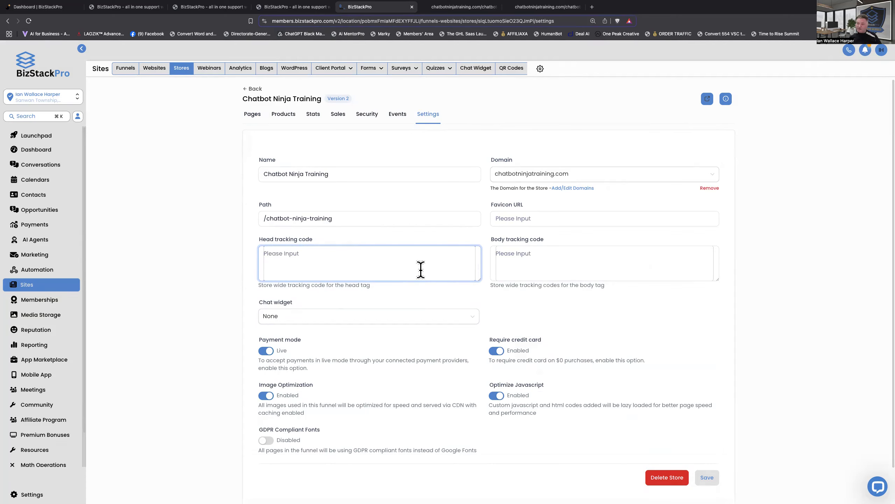
pyautogui.press('super+v')
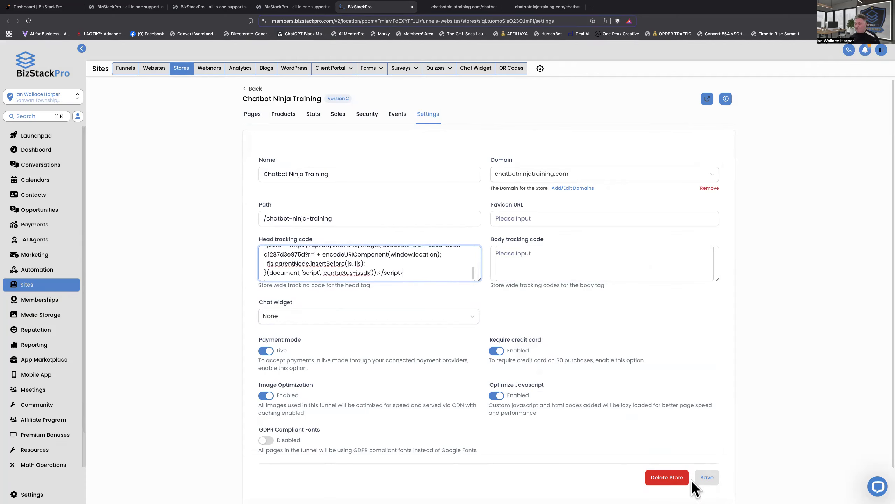
pyautogui.click(705, 481)
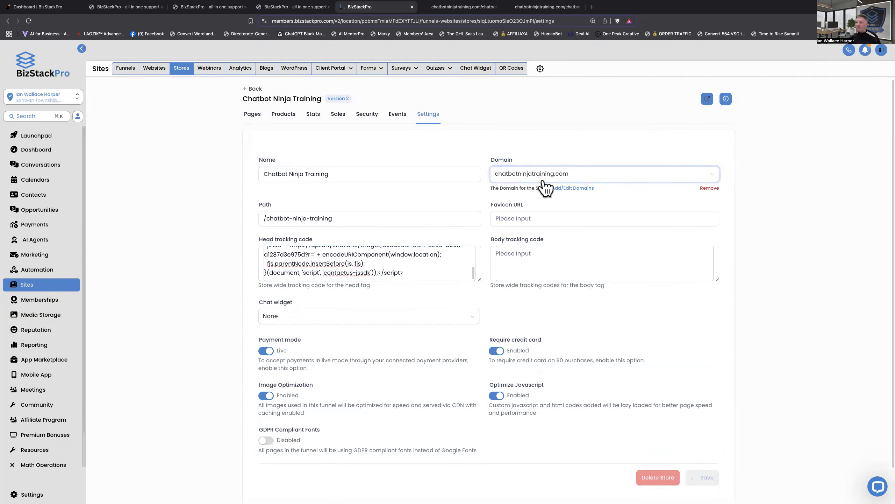
# Open the live preview of the Products List page from the Chatbot Ninja Training store's pages.
pyautogui.click(434, 120)
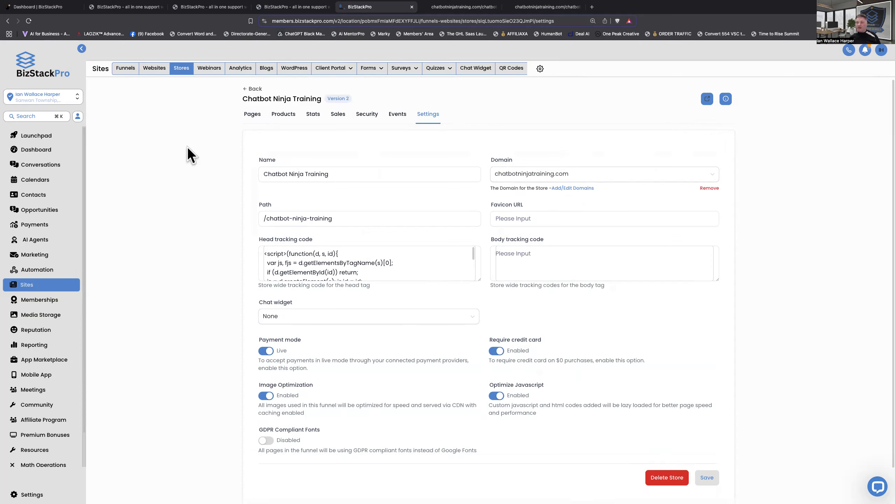
pyautogui.click(258, 121)
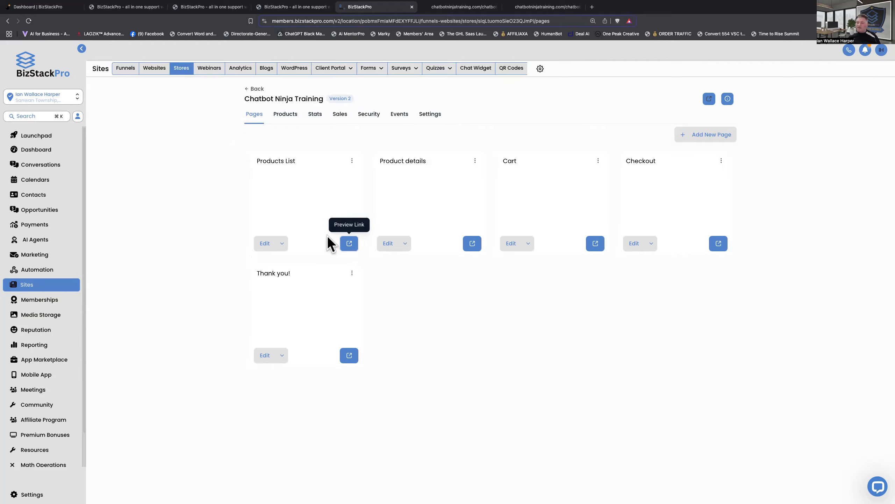
pyautogui.click(349, 243)
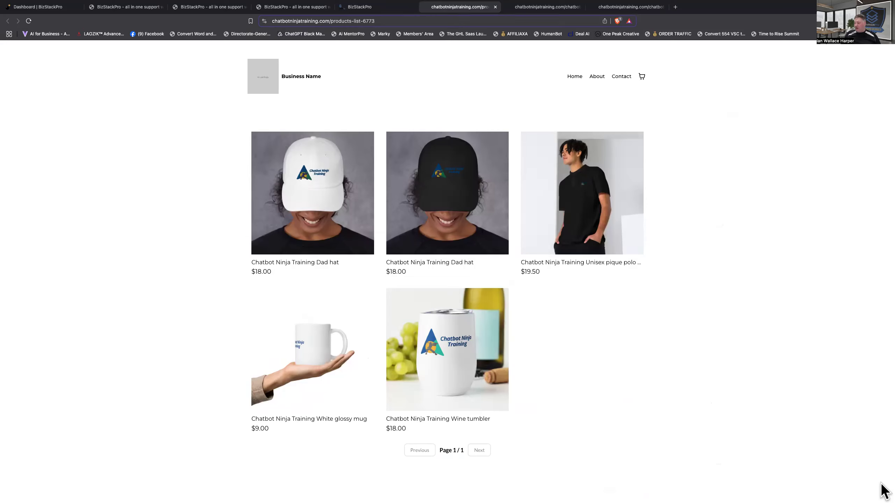
pyautogui.moveTo(894, 503)
pyautogui.click(500, 39)
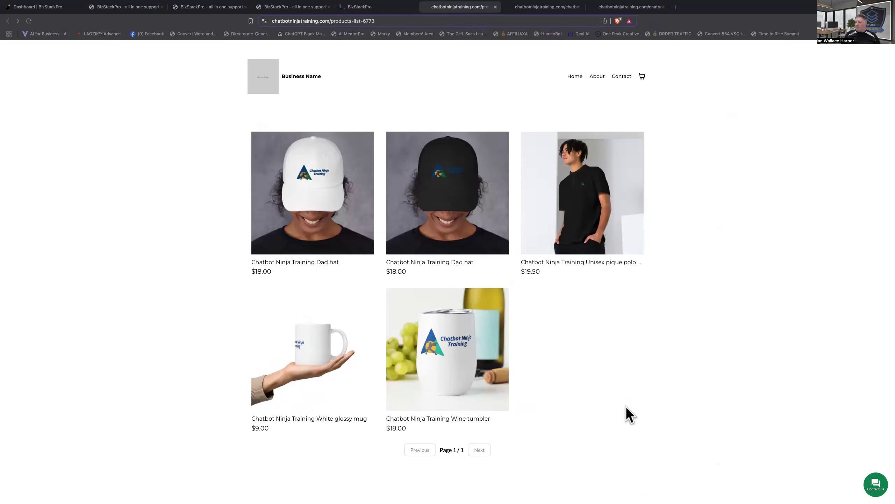
# Start a live chat from the site's contact widget and send the message "Hello this is a test".
pyautogui.click(876, 485)
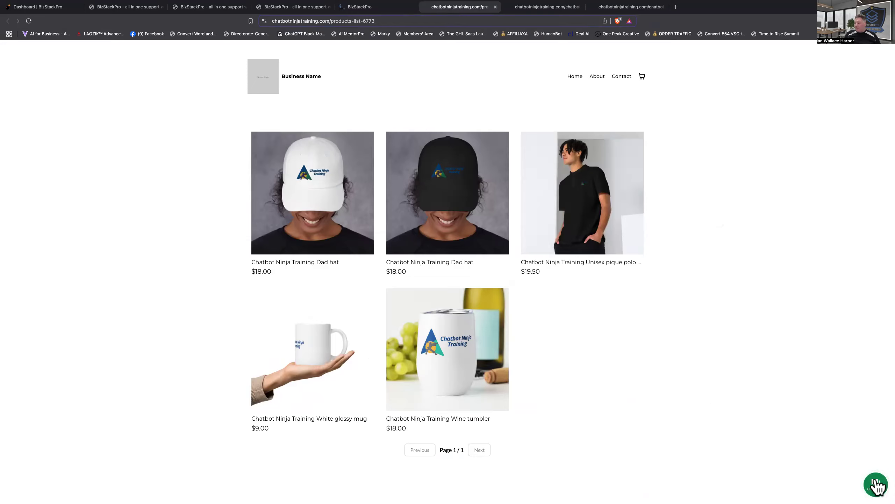
pyautogui.click(877, 480)
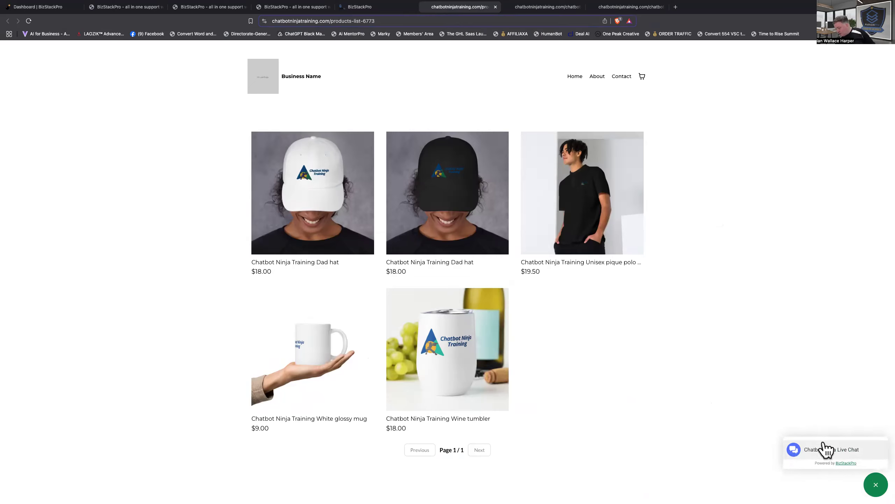
pyautogui.click(822, 454)
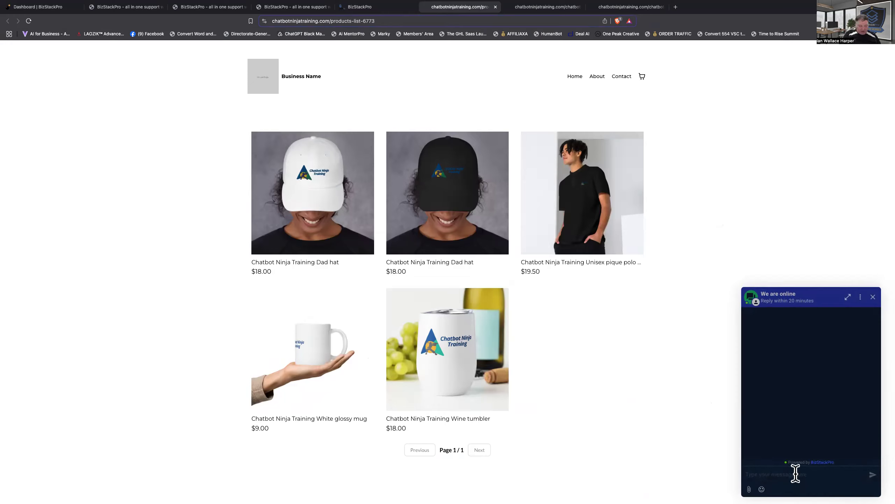
pyautogui.write('H')
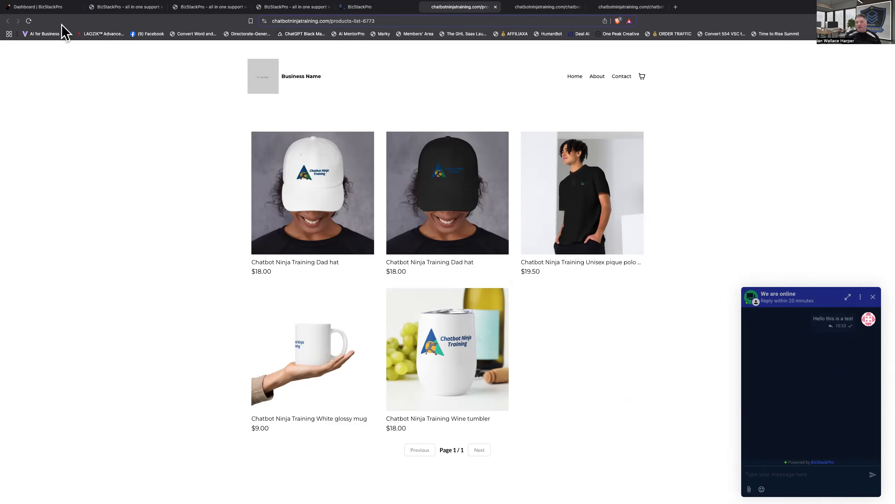
# Switch to ChatBomb, join the visitor's new chat thread and send the reply "Hi there".
pyautogui.click(49, 10)
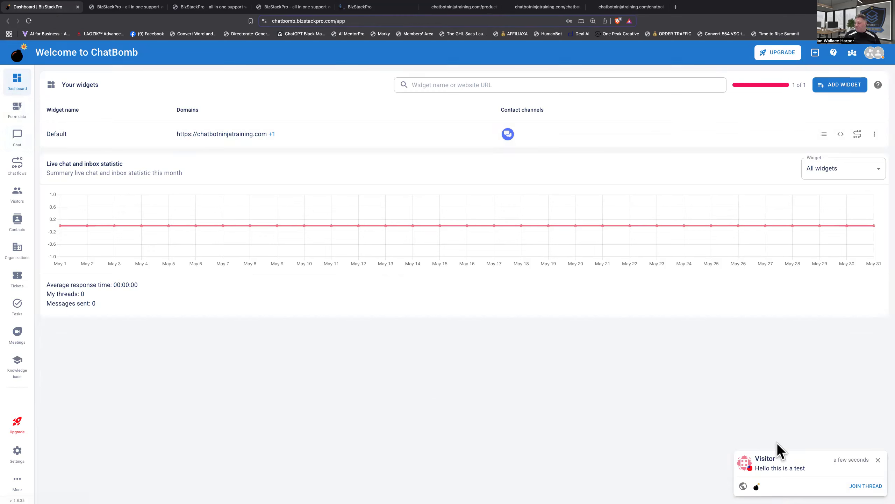
pyautogui.click(872, 487)
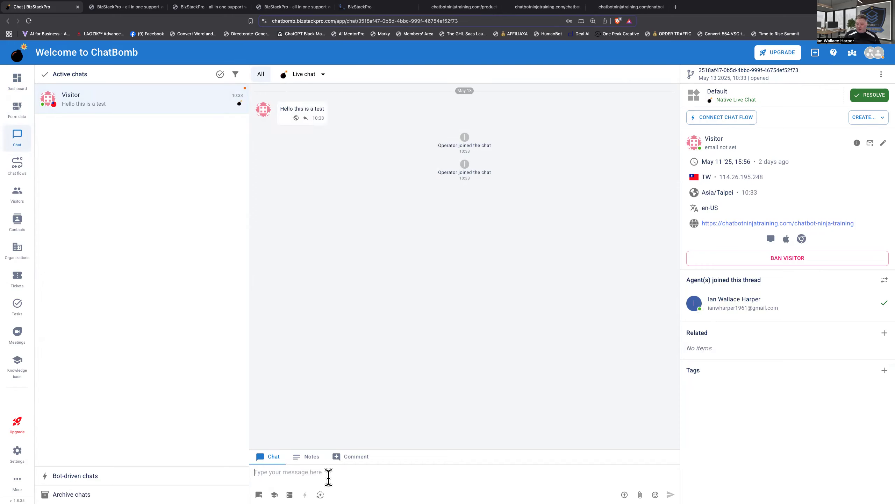
pyautogui.write('Hi there')
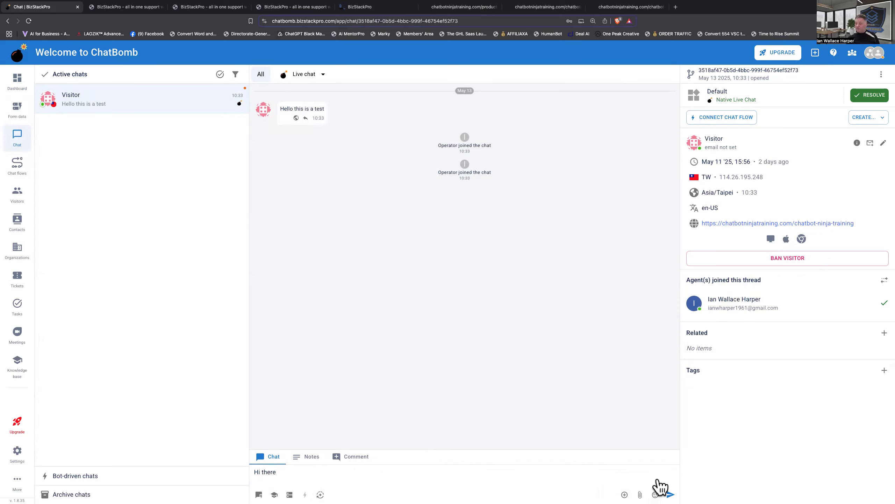
pyautogui.click(672, 481)
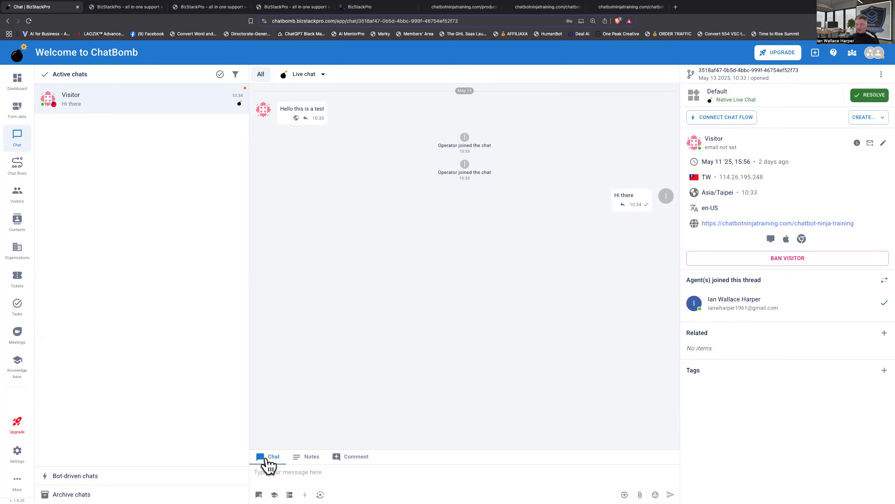
# View the chat thread's team notes and comment areas, and open the contacts list.
pyautogui.click(312, 458)
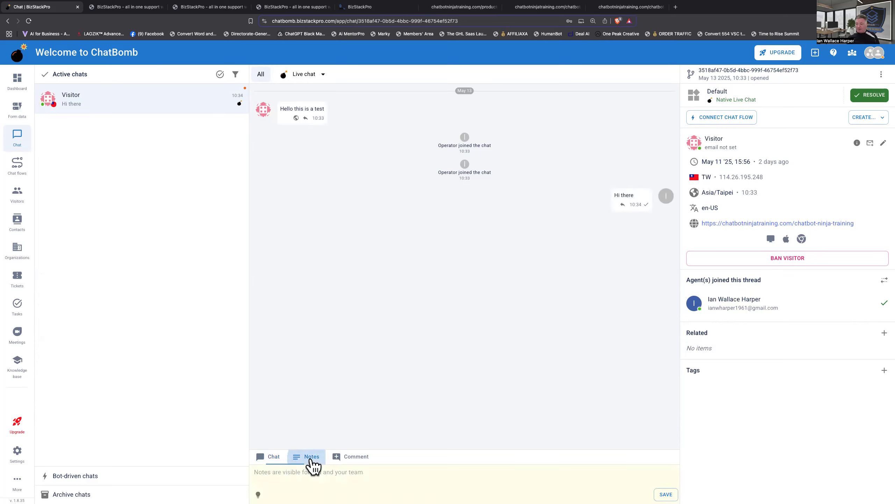
pyautogui.click(363, 459)
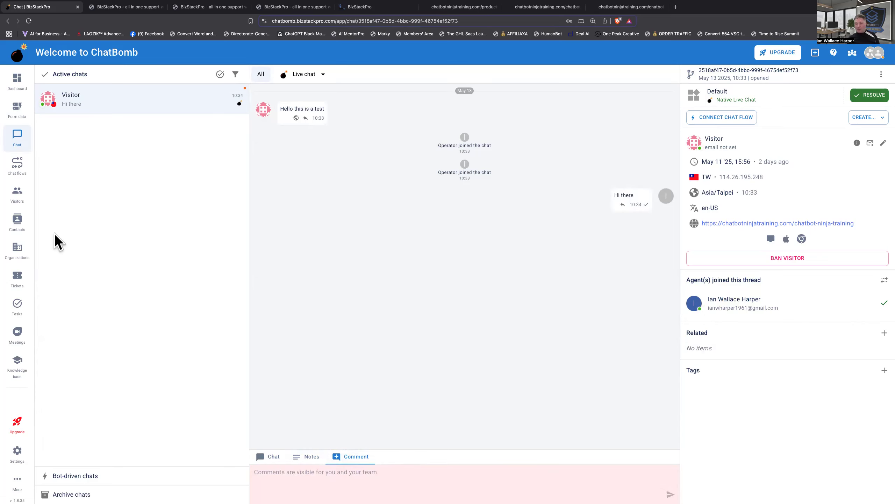
pyautogui.click(16, 224)
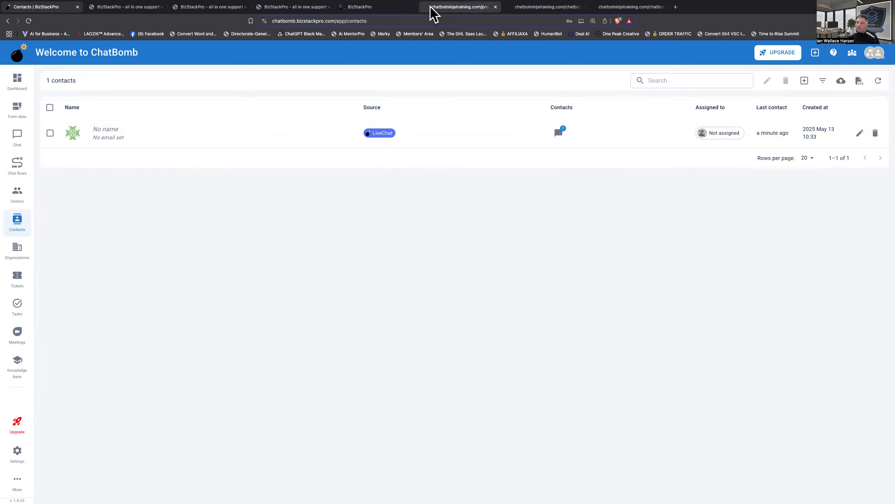
# Check the operator's reply in the storefront's chat window and return to the ChatBomb contacts list.
pyautogui.click(385, 6)
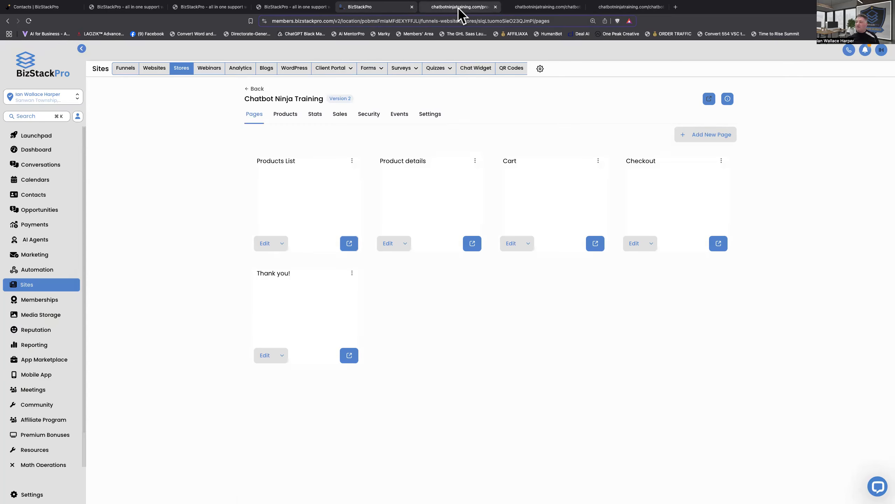
pyautogui.click(459, 8)
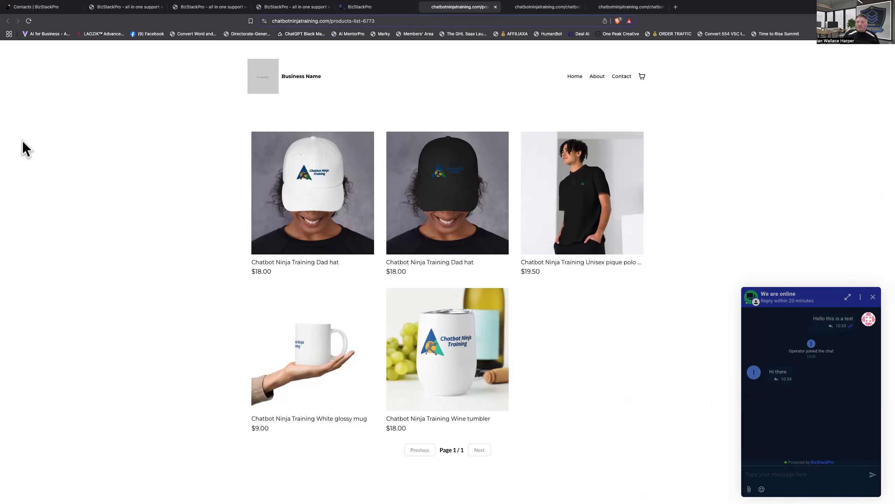
pyautogui.click(35, 7)
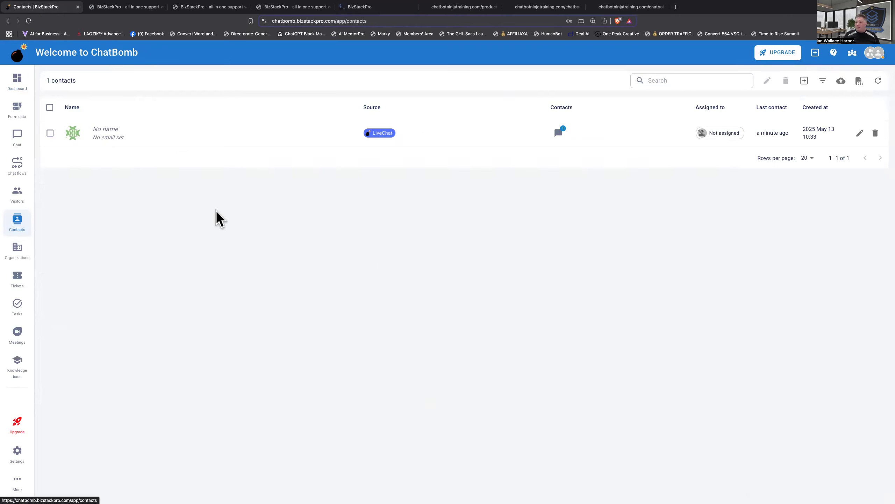